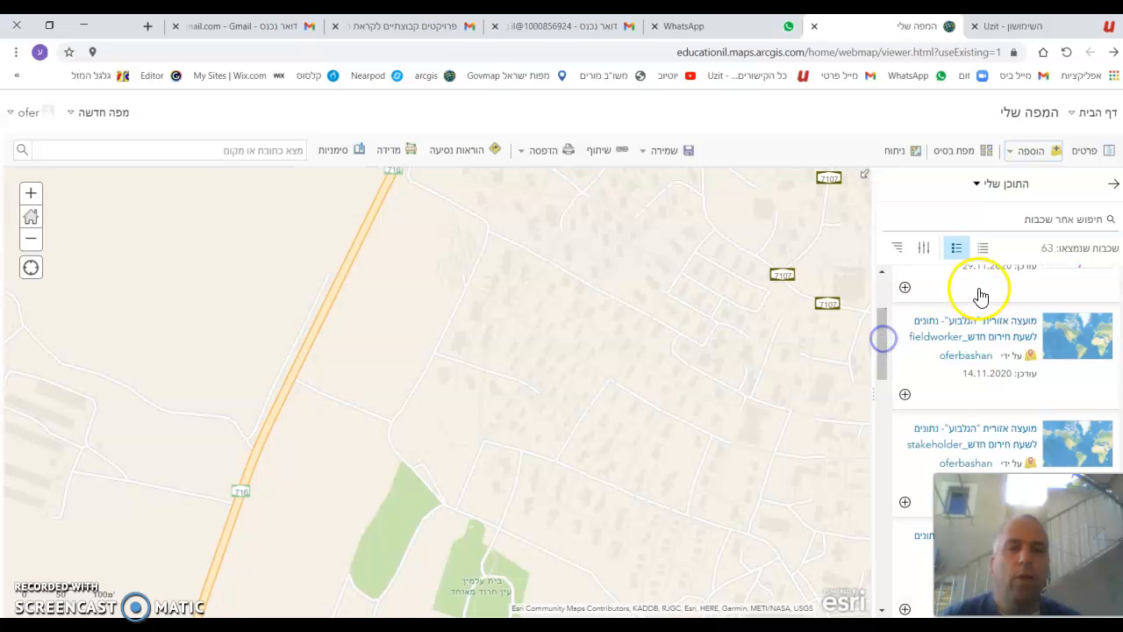
Step: Add the feature layer מועצה אזורית "הגלבוע"- נתונים לשעת חירום חדש_fieldworker to the map and return to the map's contents
click(989, 326)
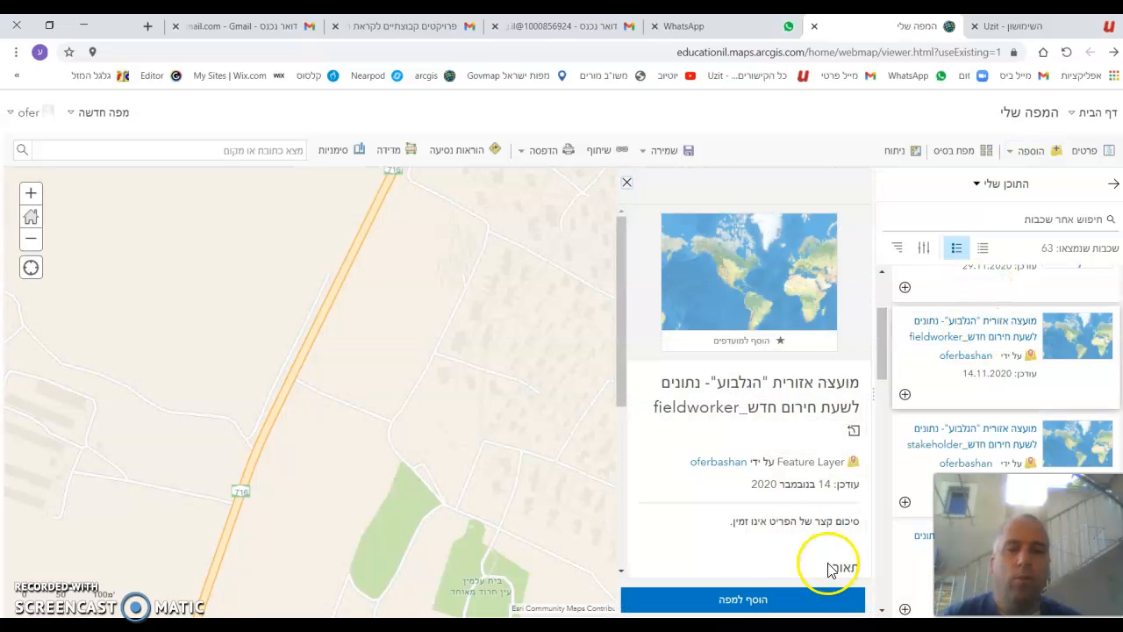
click(790, 601)
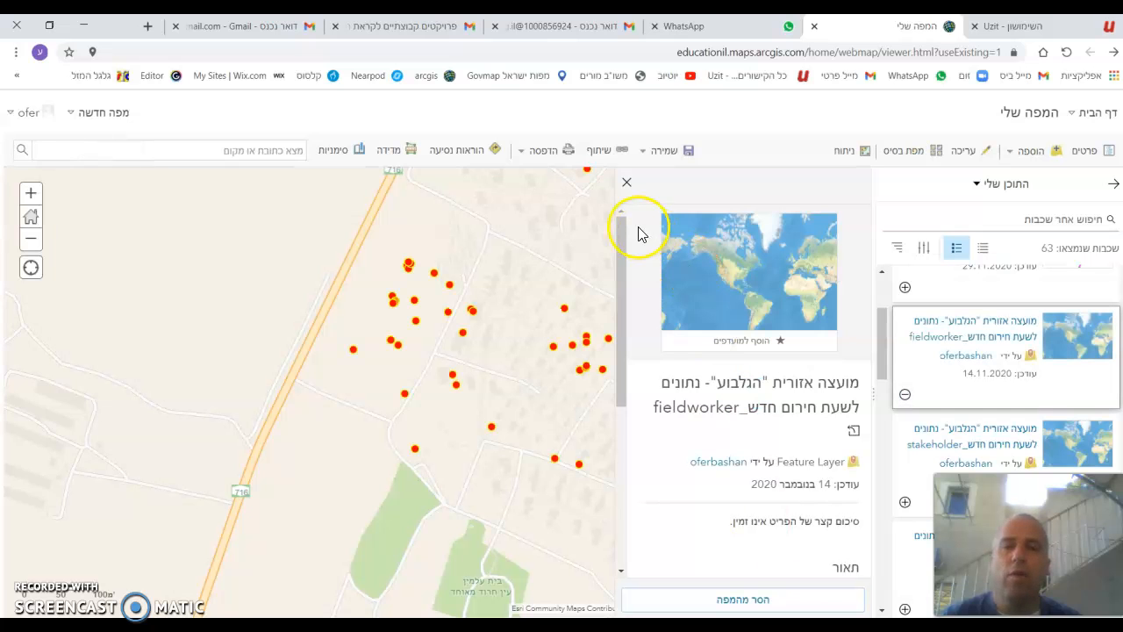
click(627, 183)
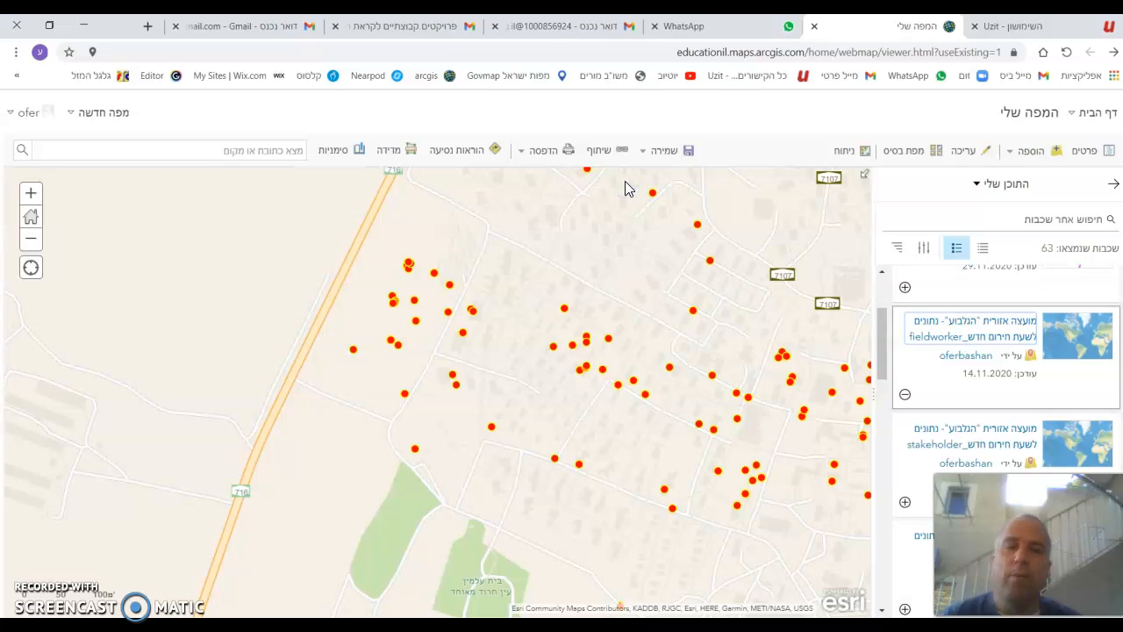
click(1112, 185)
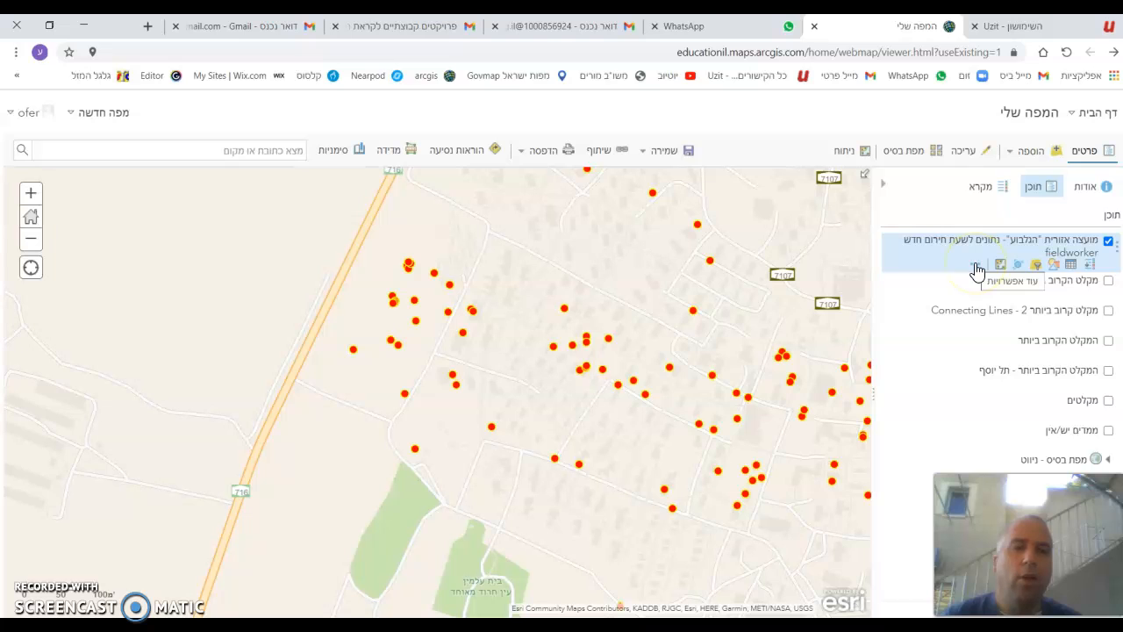
Step: Style the fieldworker layer by the attribute שם הפריט using types with unique symbols, and accept the change
click(1052, 265)
click(923, 278)
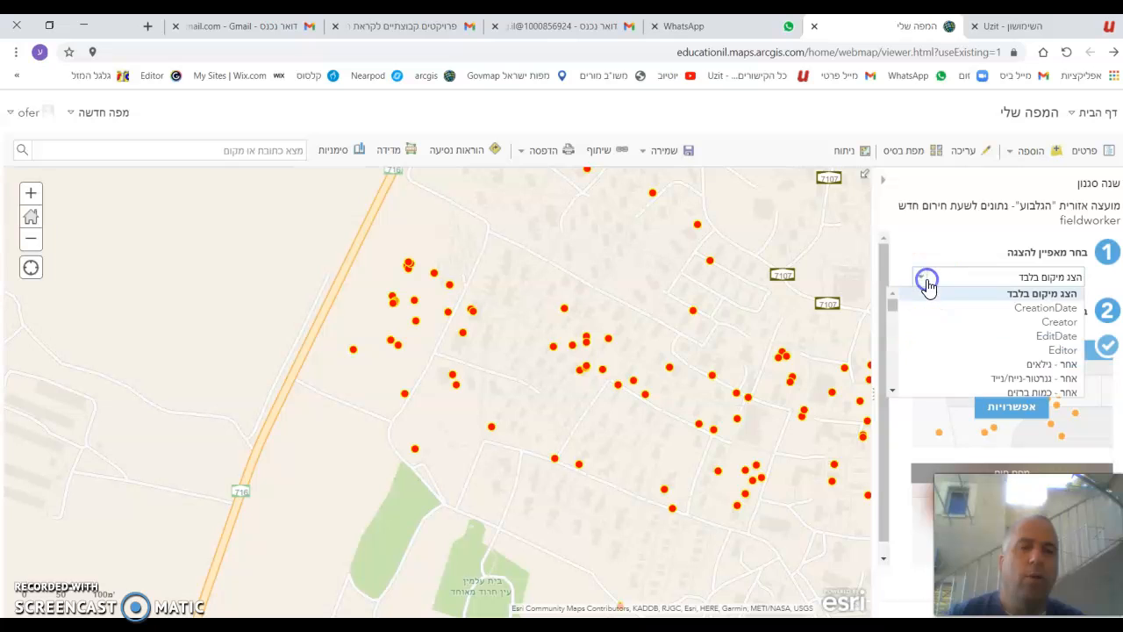
drag(892, 300, 894, 377)
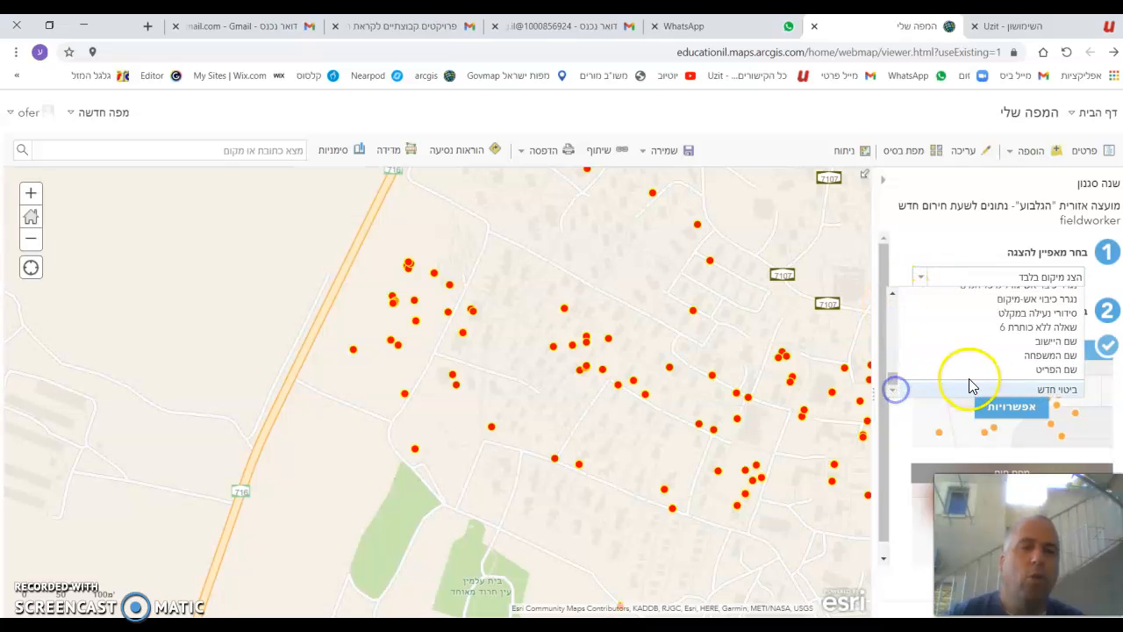
scroll(992, 378, down, 2)
click(1011, 371)
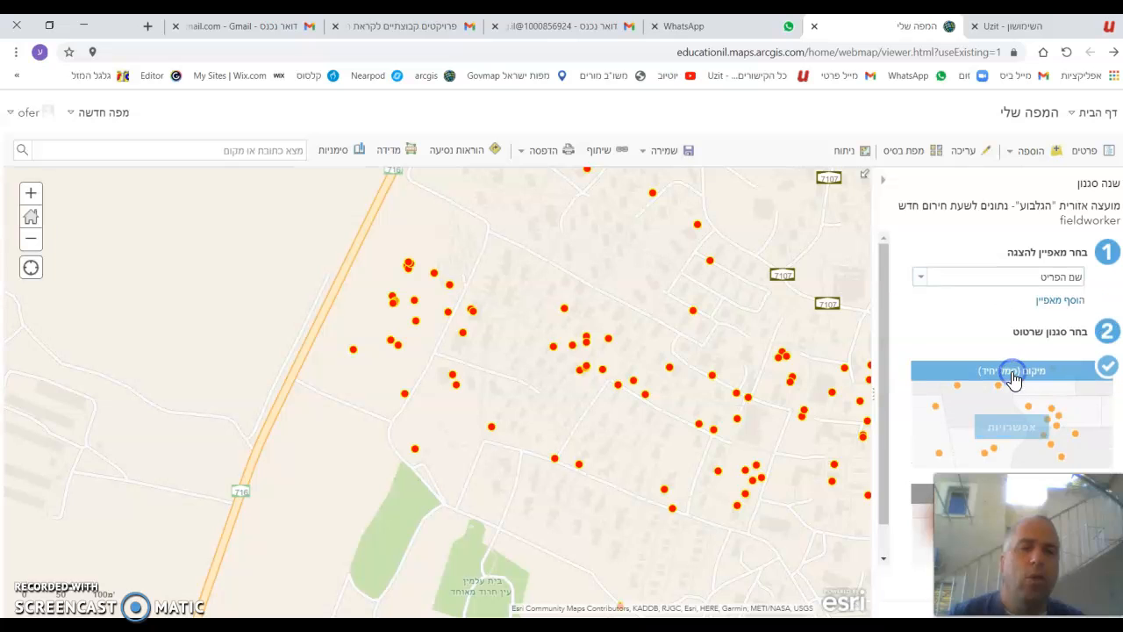
click(1012, 376)
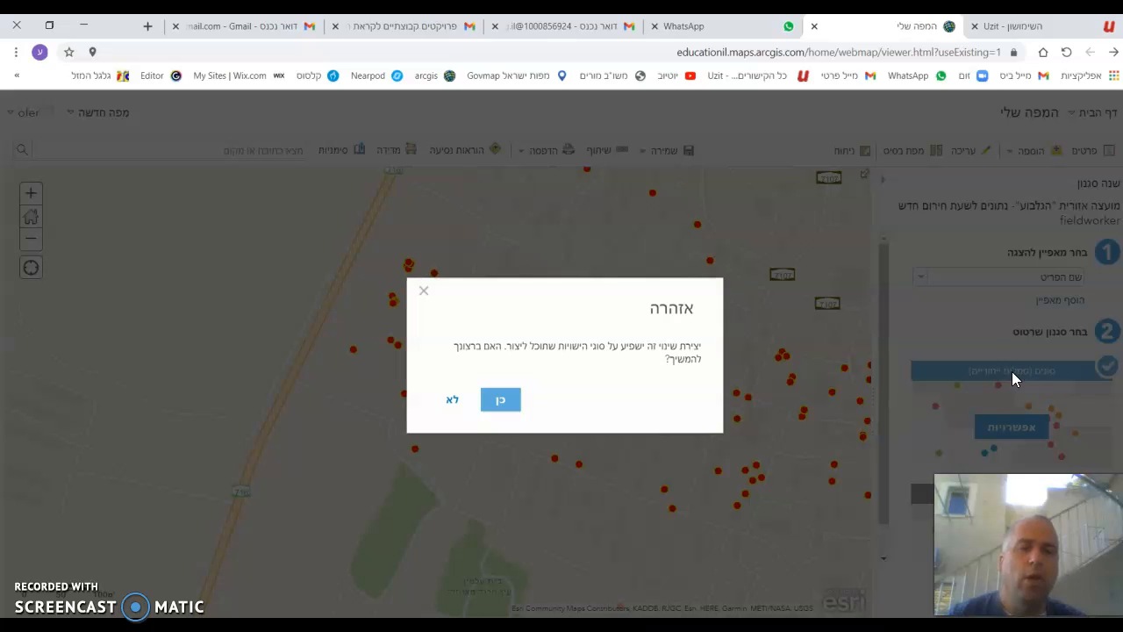
click(501, 401)
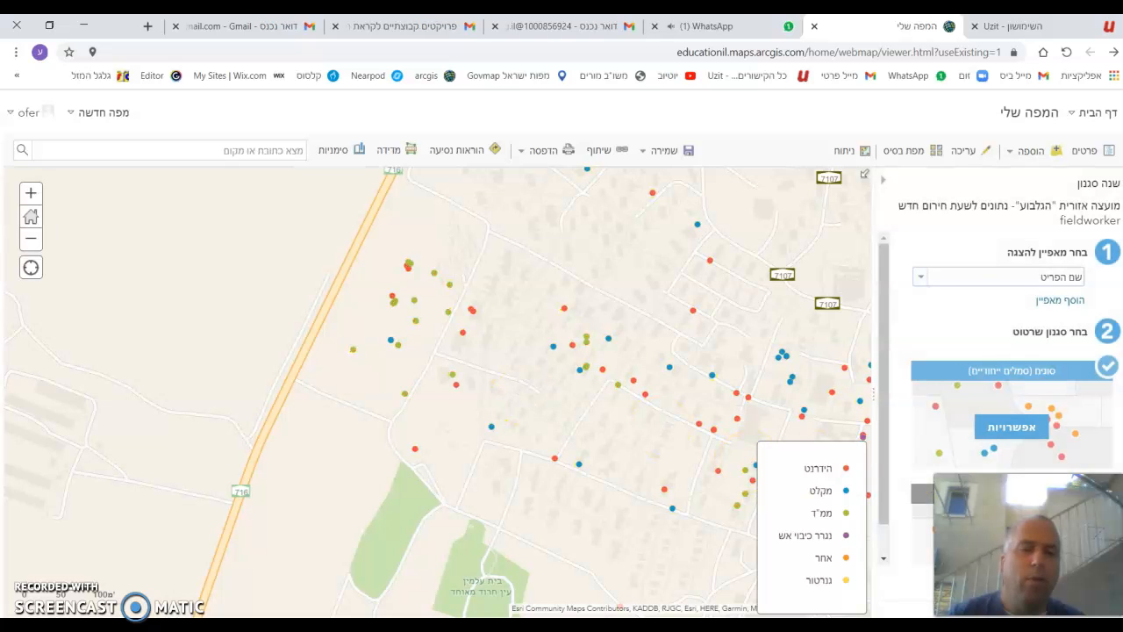
drag(1028, 545, 120, 547)
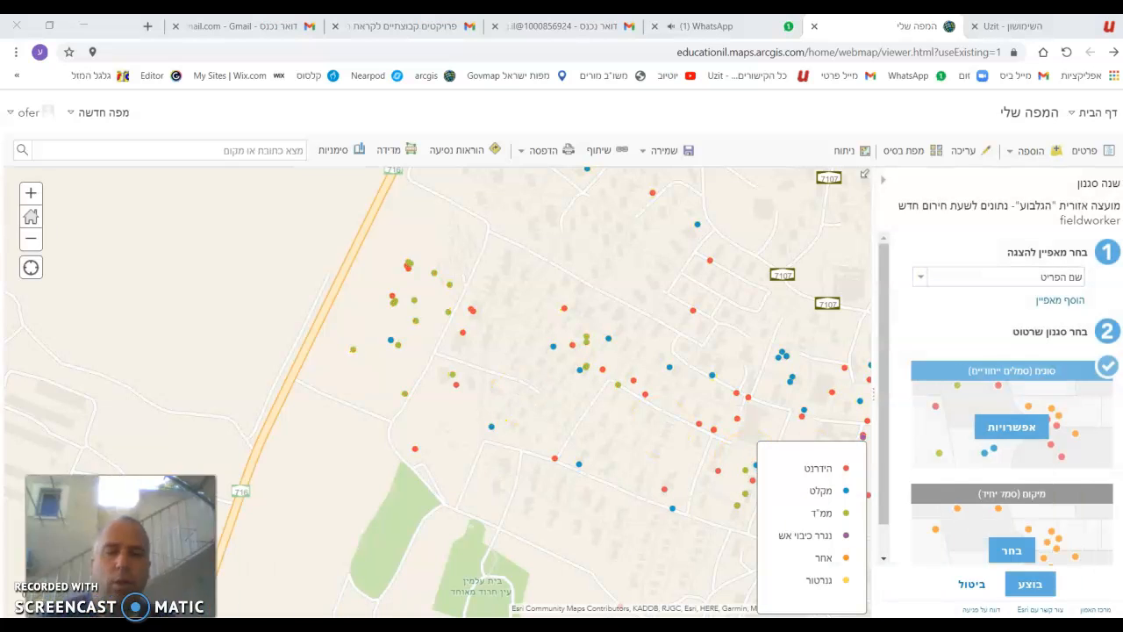
click(1030, 586)
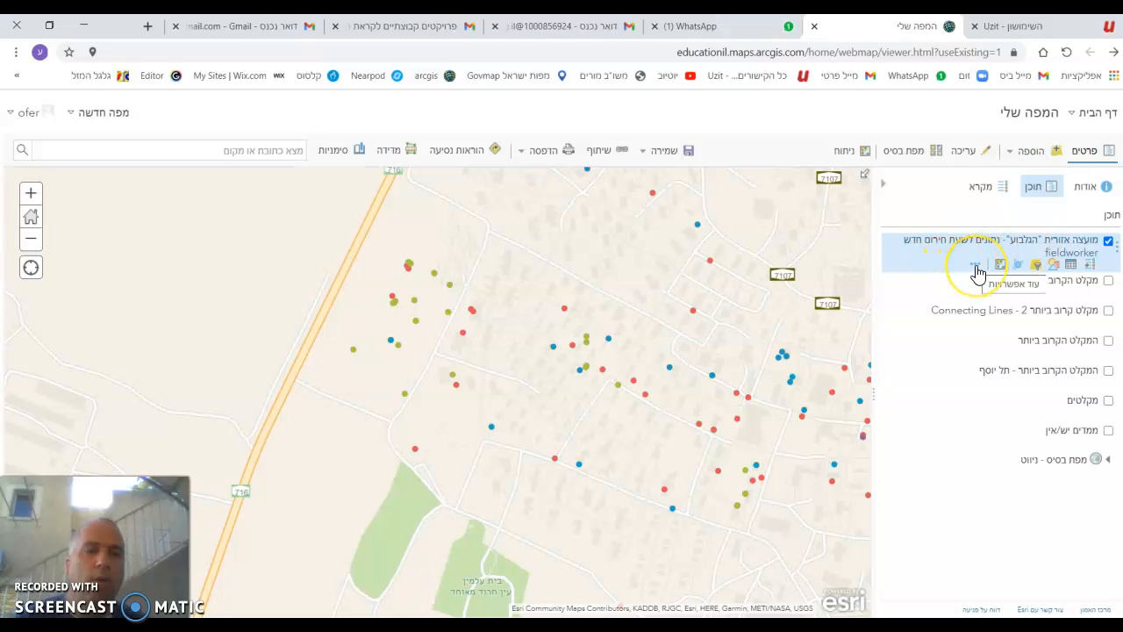
Step: Filter the fieldworker layer to features where שם הפריט is מקלט
click(1038, 269)
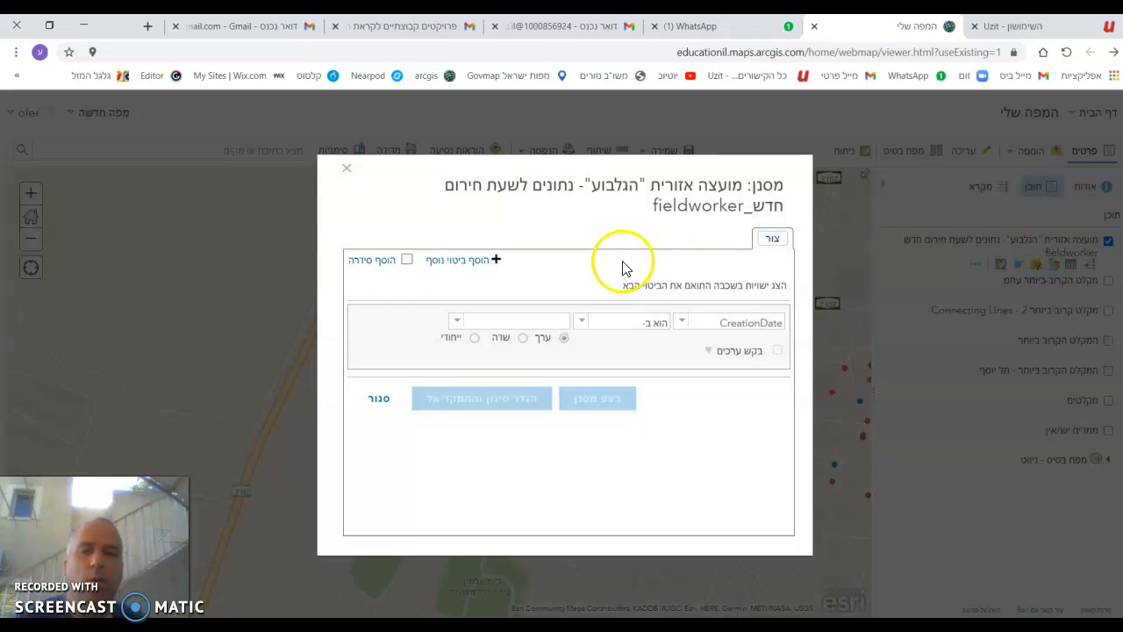
click(682, 327)
drag(616, 349, 613, 430)
click(712, 434)
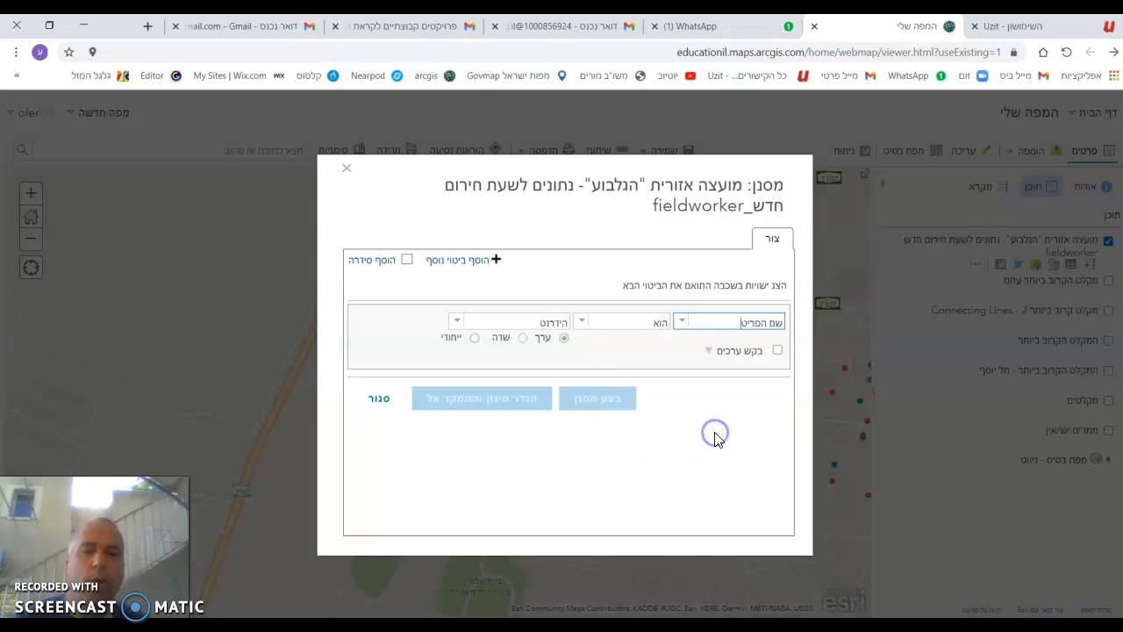
click(457, 325)
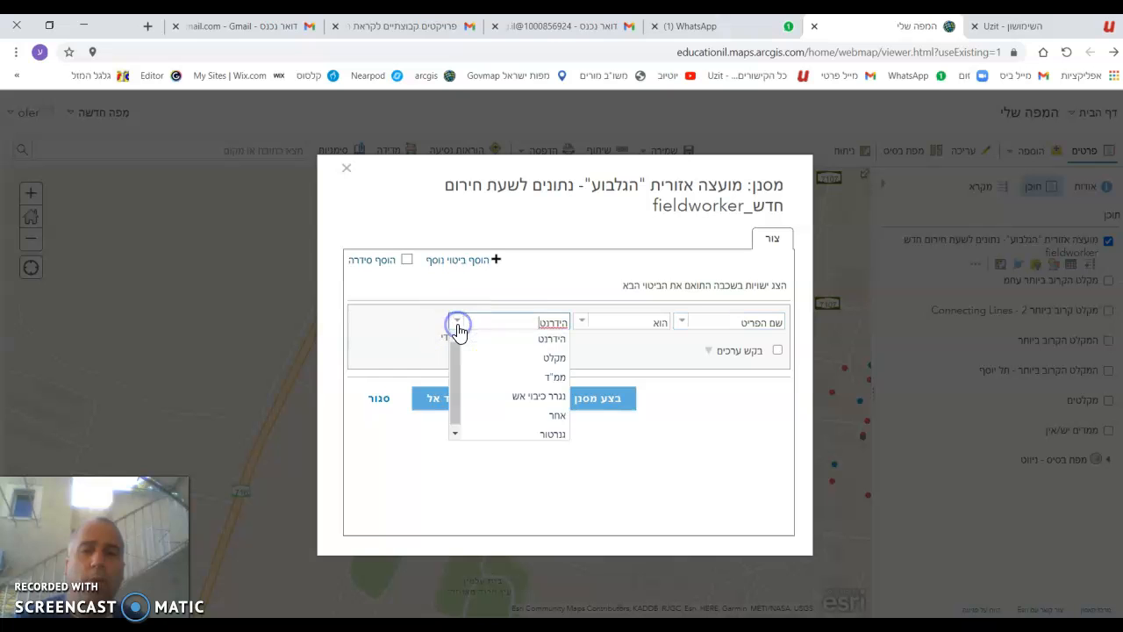
click(498, 357)
click(584, 399)
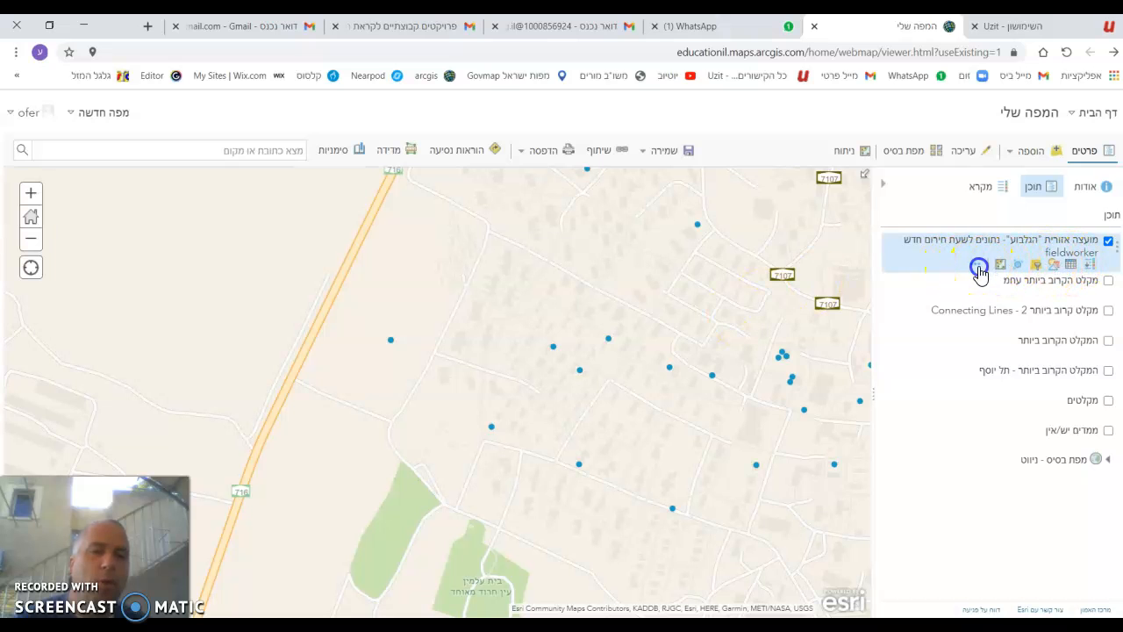
Step: Rename the filtered layer to מקלטים גלבוע and check the attribute details of one shelter point on the map
click(979, 267)
click(941, 342)
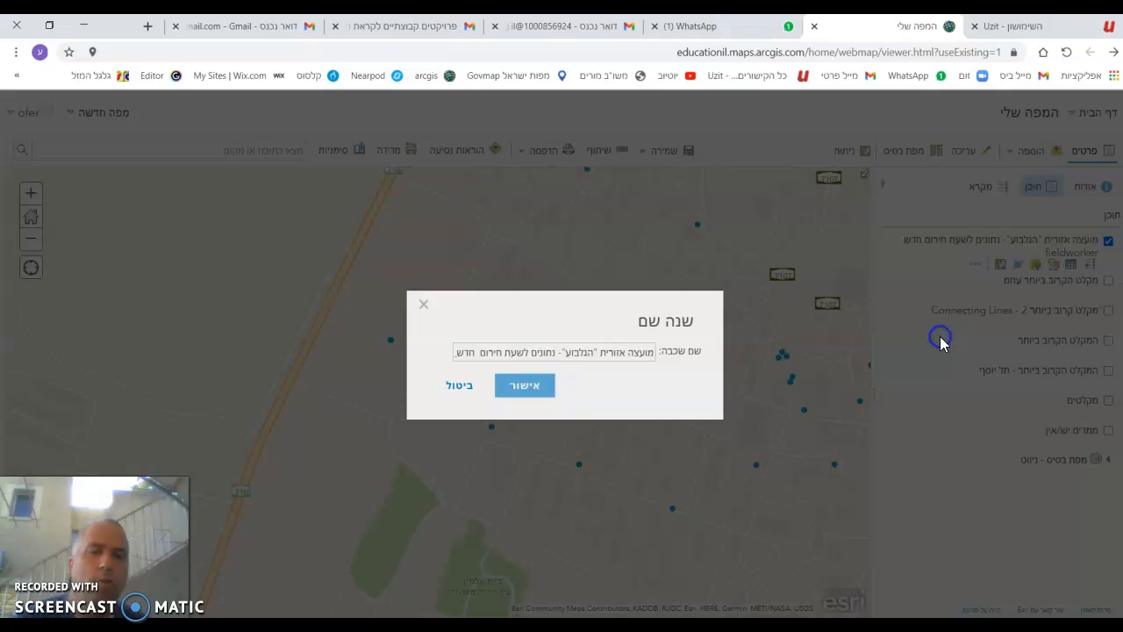
key(BackSpace)
key(BackSpace)
key(BackSpace)
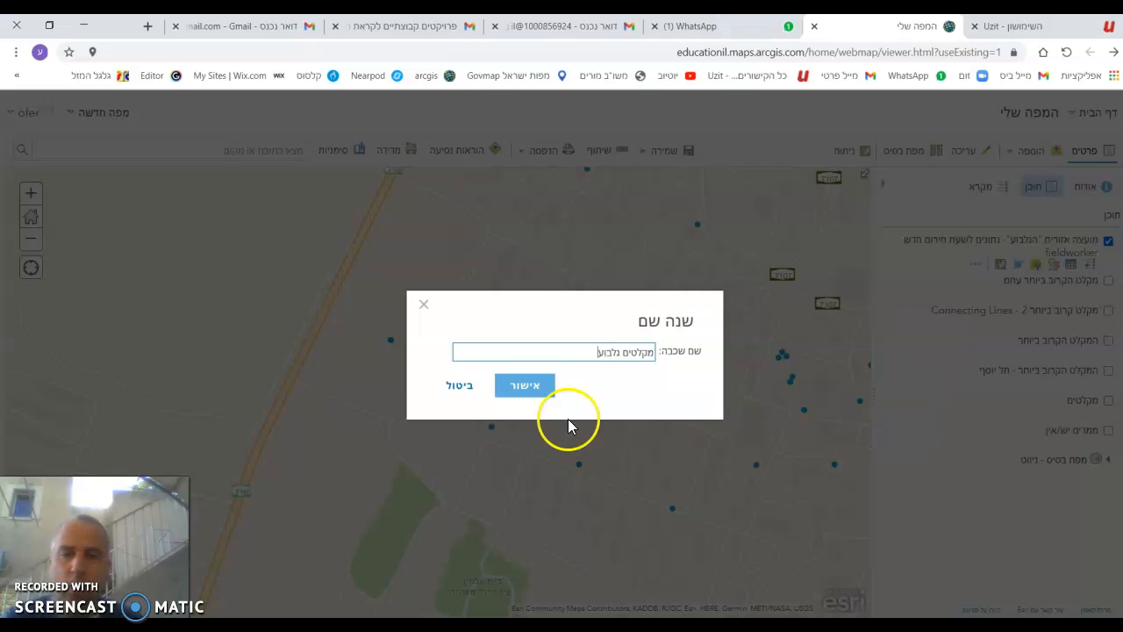
click(532, 391)
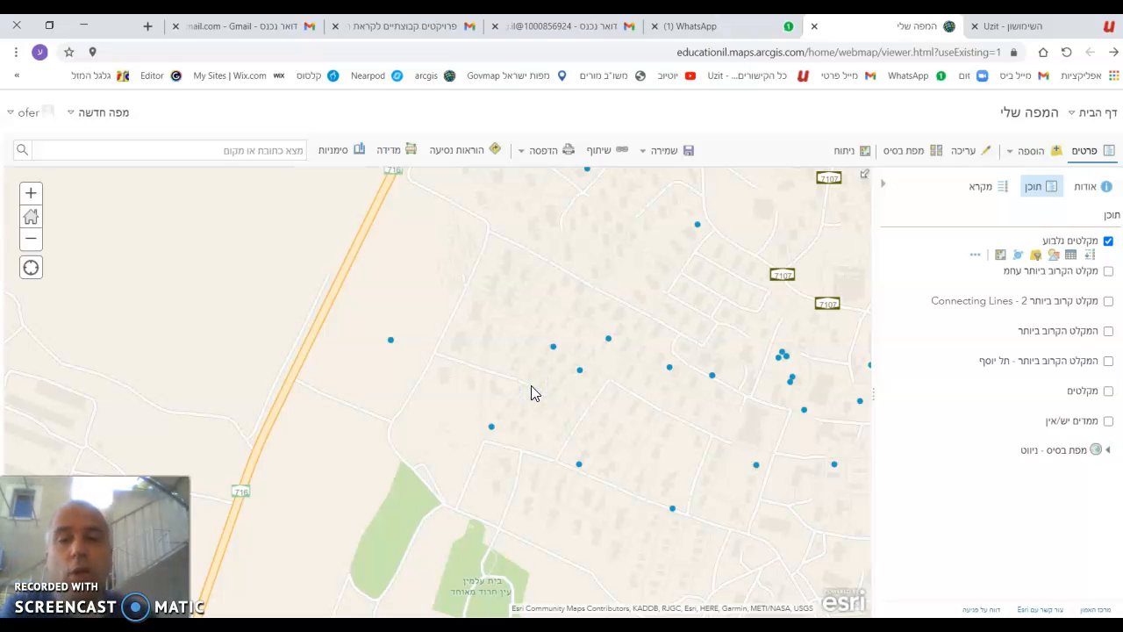
click(609, 340)
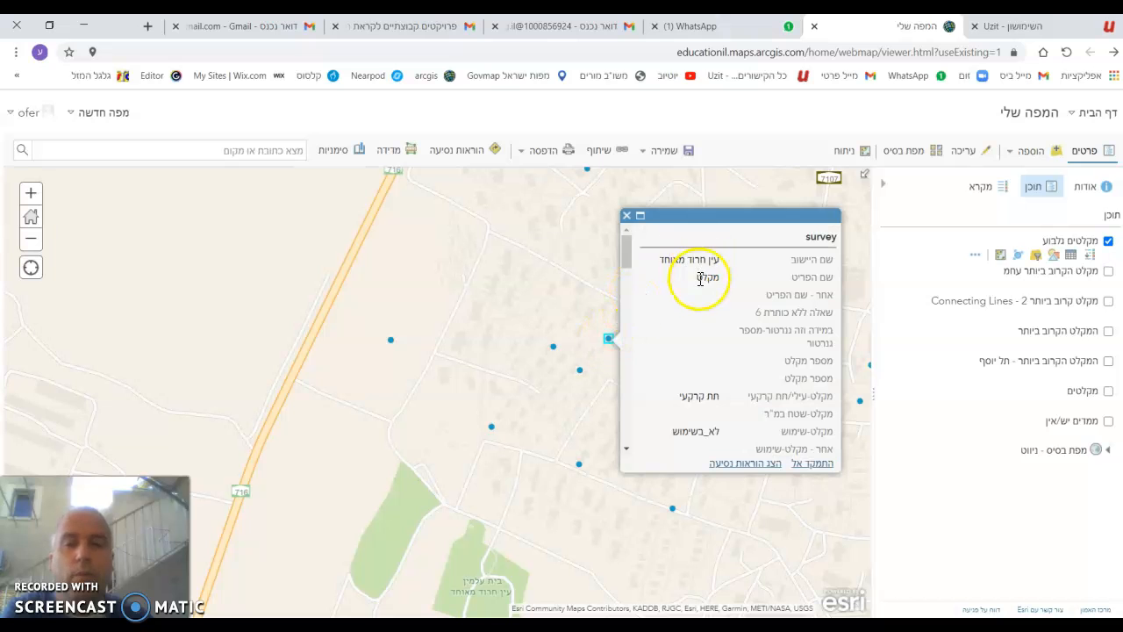
click(627, 217)
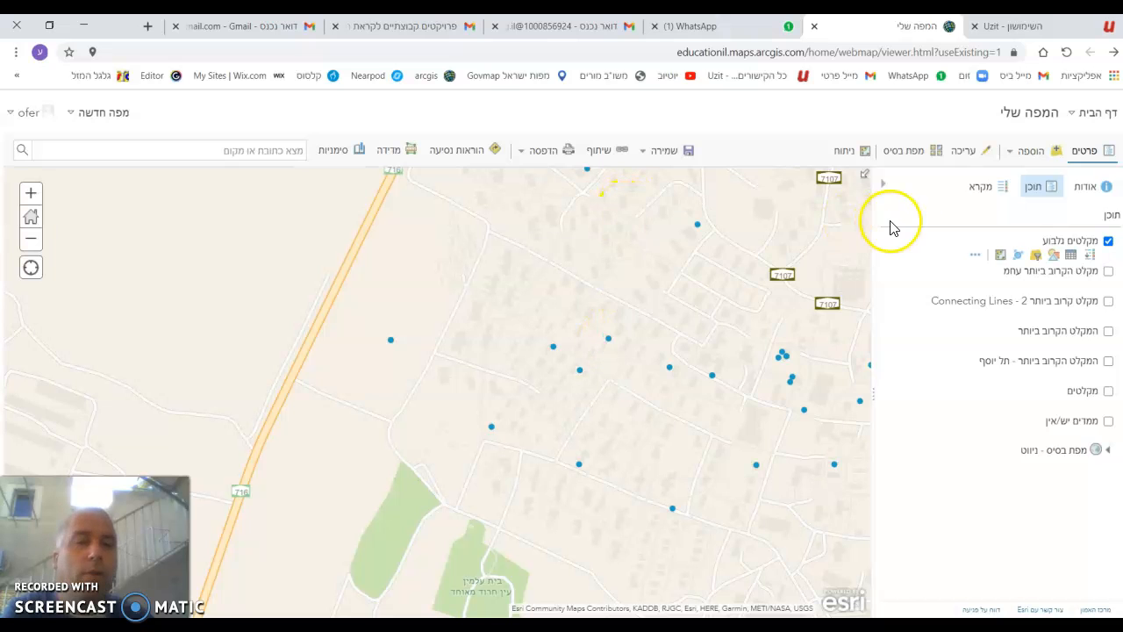
Step: Add the original fieldworker emergency-data layer to the map once more and open its filter settings
click(1030, 162)
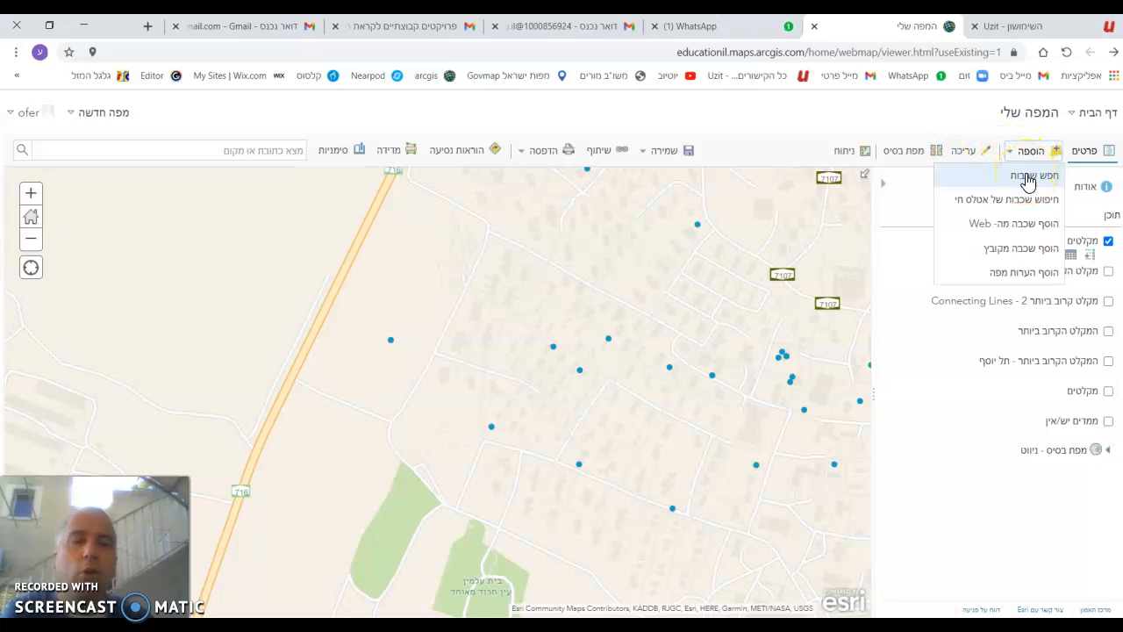
click(1028, 178)
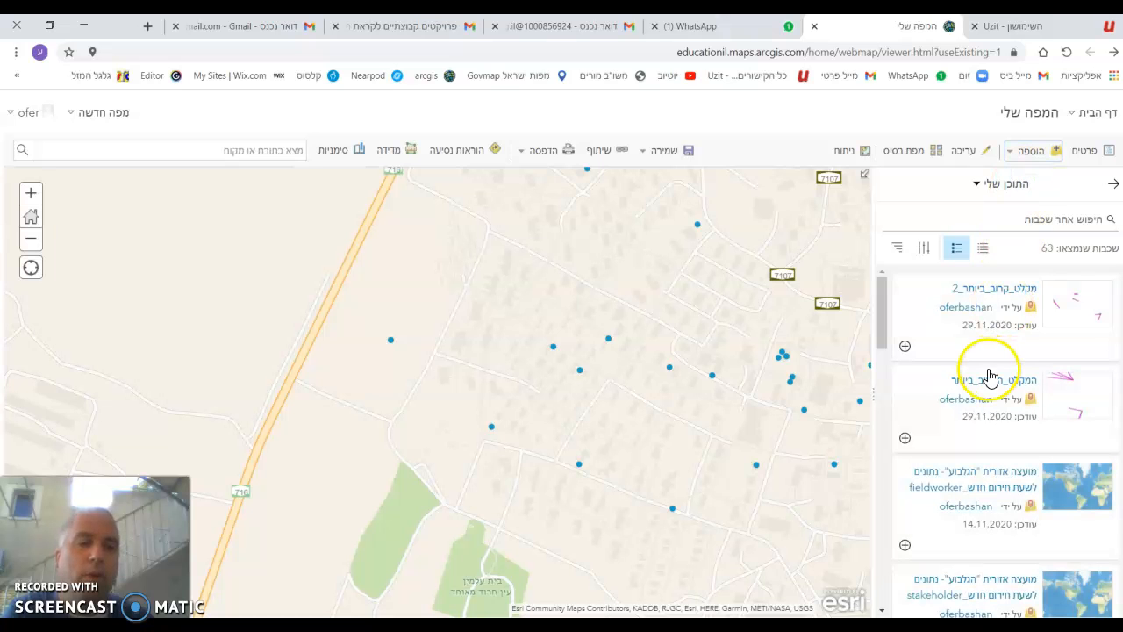
click(956, 485)
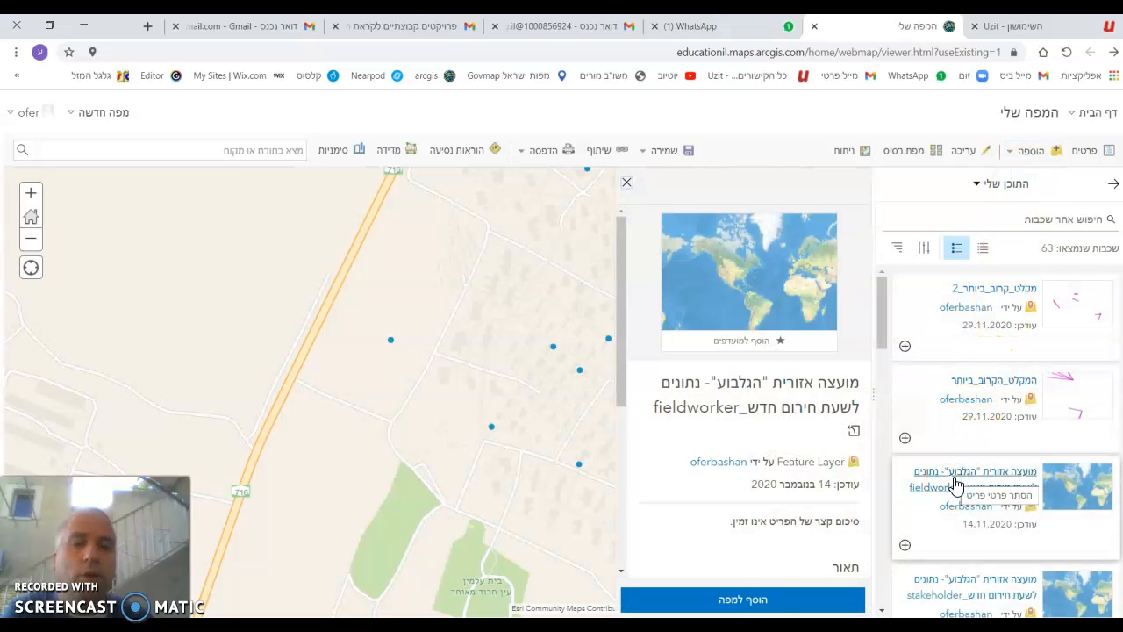
click(756, 600)
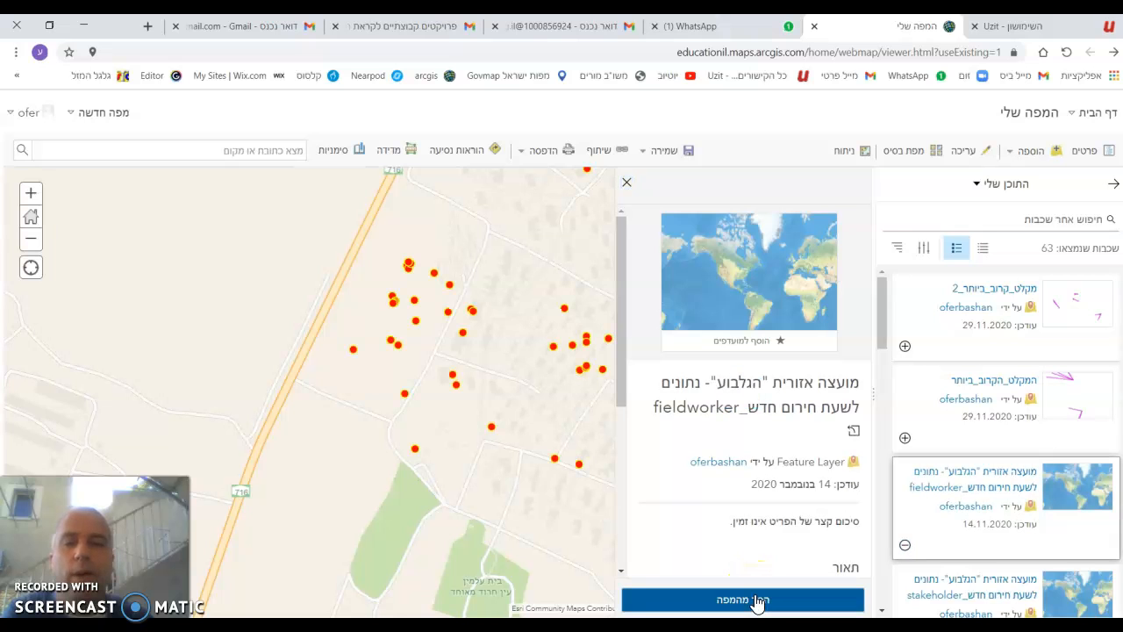
click(626, 185)
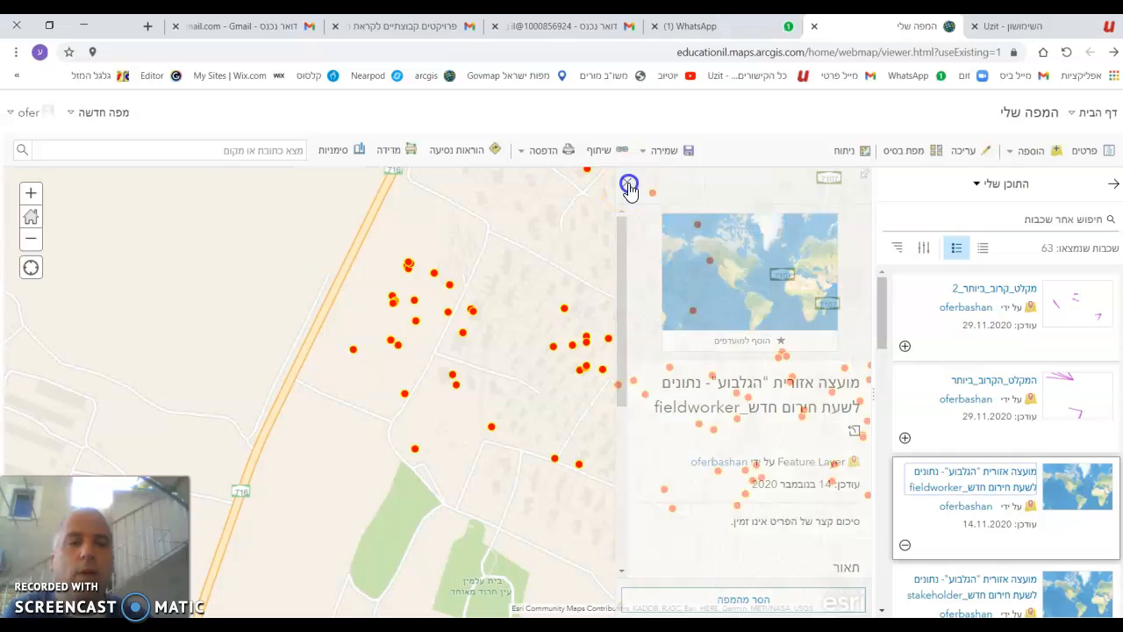
click(1110, 183)
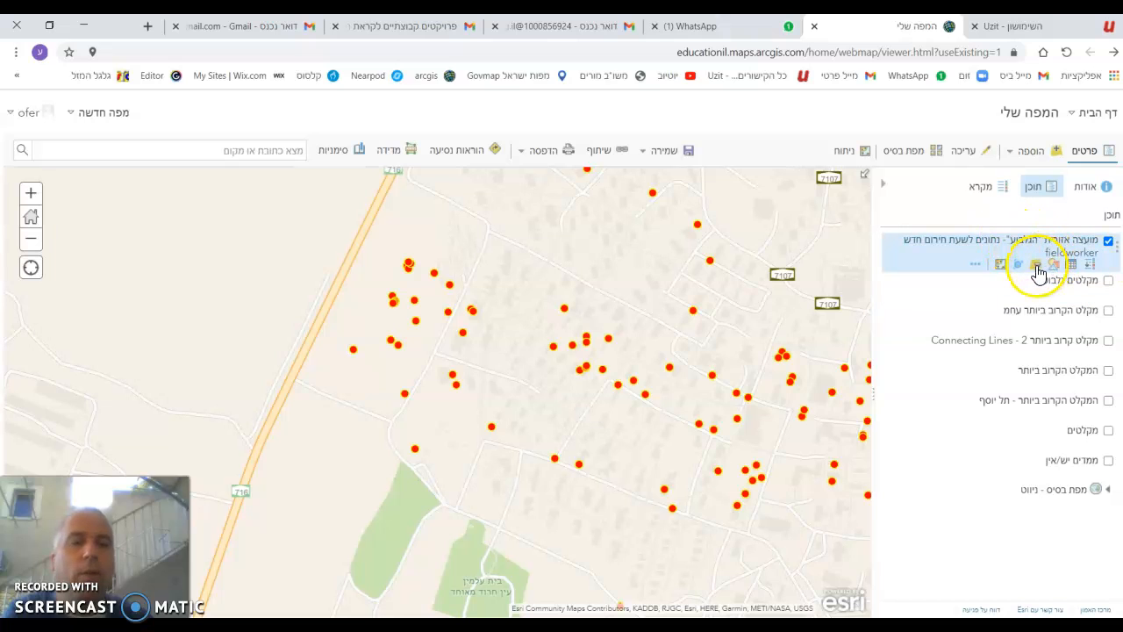
click(1036, 266)
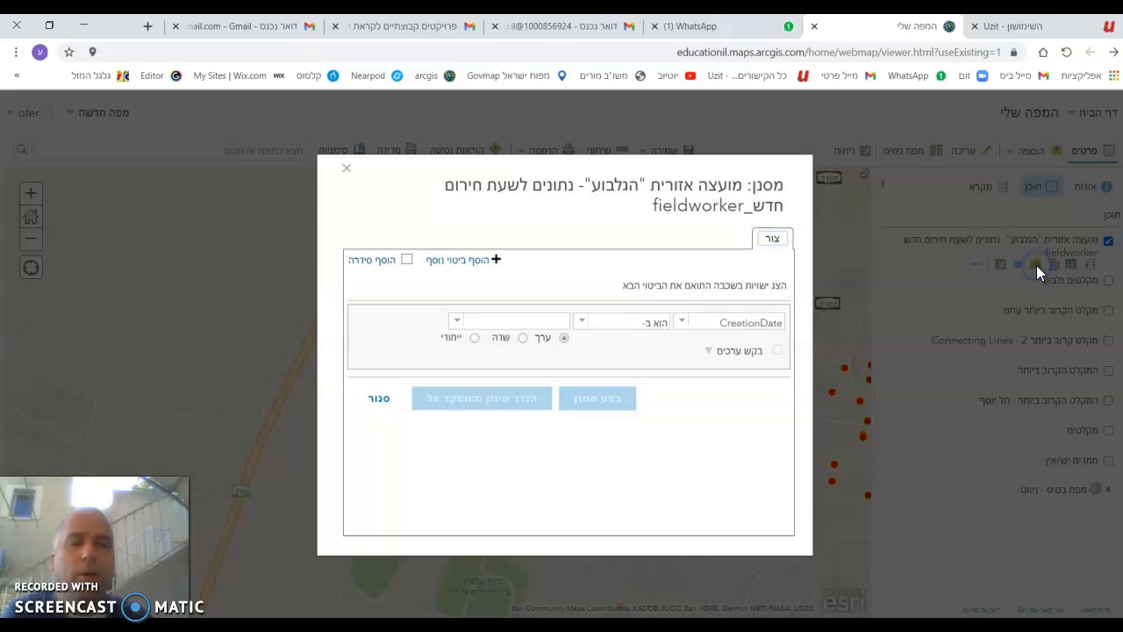
click(682, 327)
drag(614, 348, 618, 428)
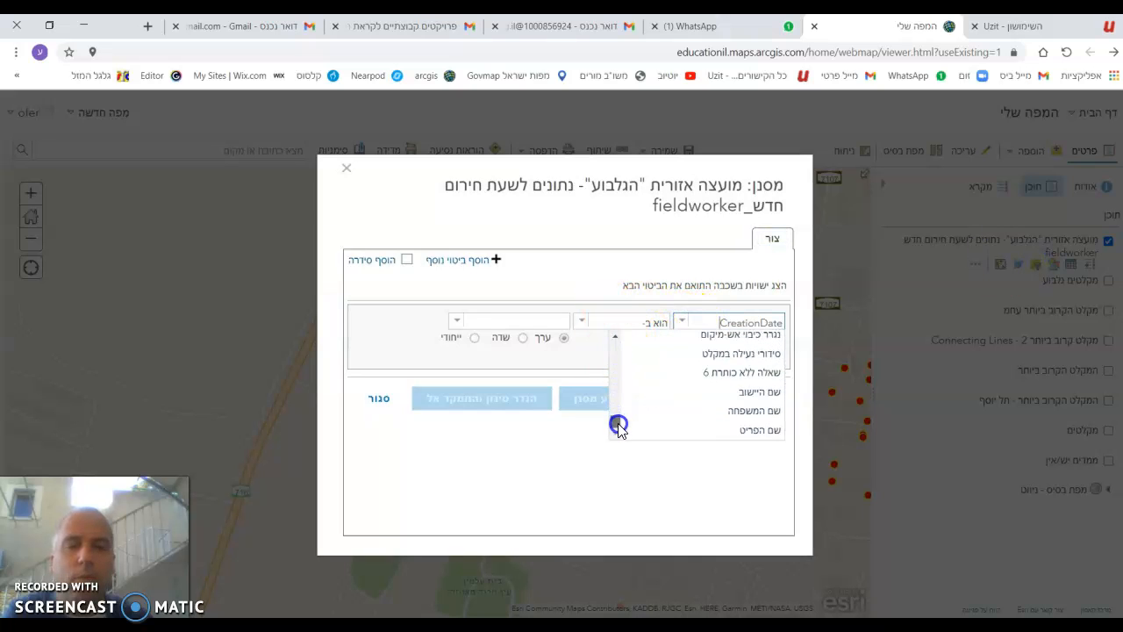
click(711, 430)
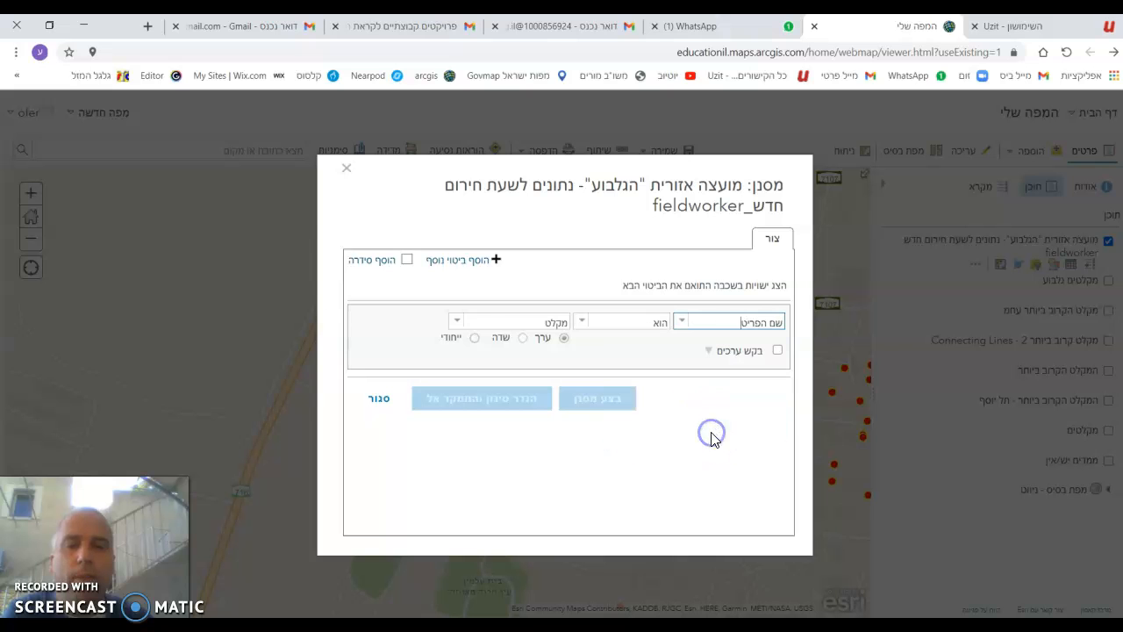
click(457, 319)
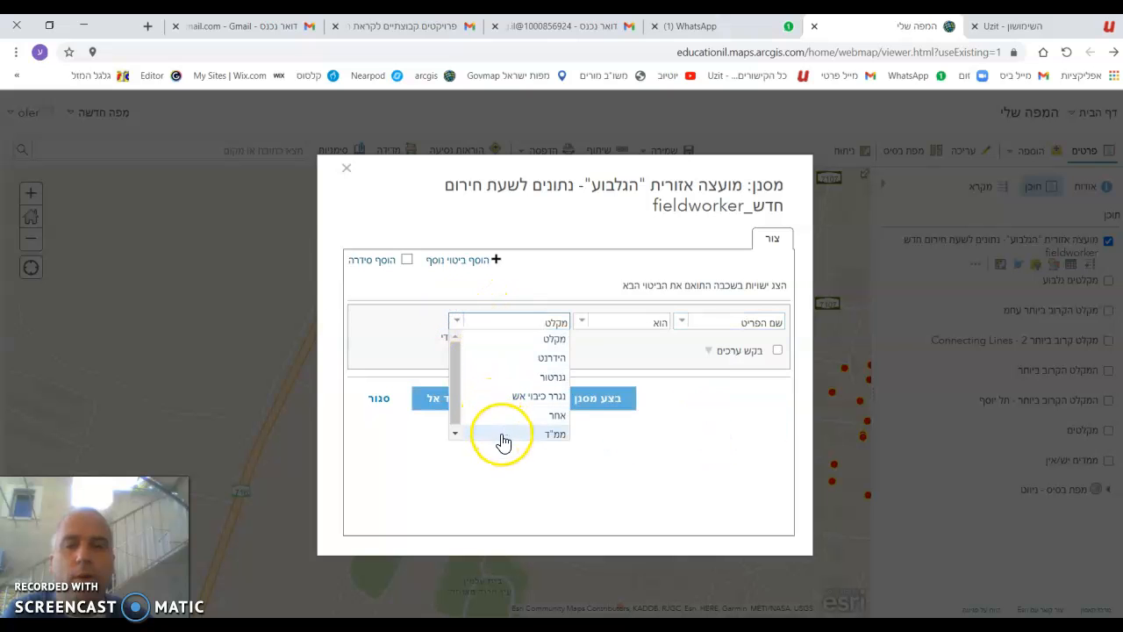
Step: Filter the newly added fieldworker layer to features where ממד is אין ממד
click(681, 324)
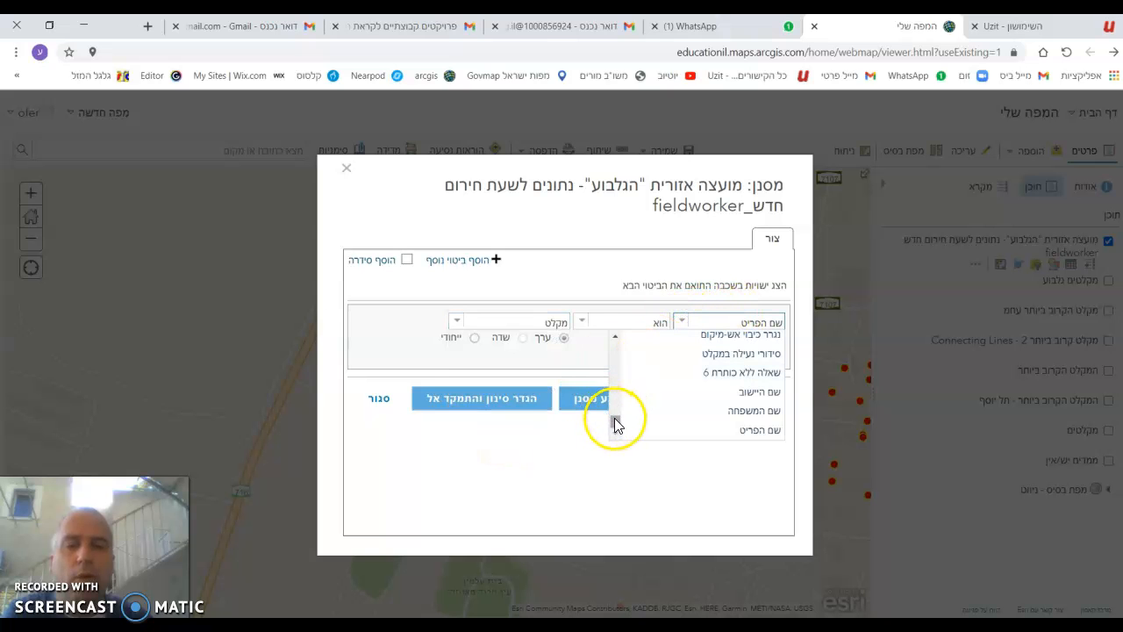
drag(613, 425, 617, 384)
click(739, 373)
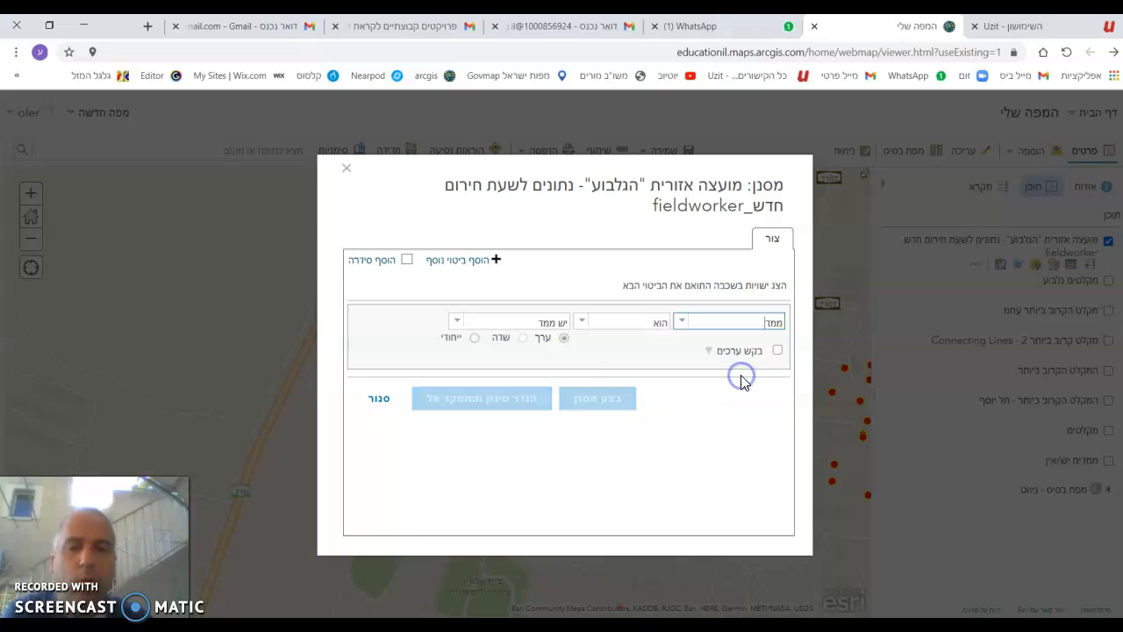
click(455, 321)
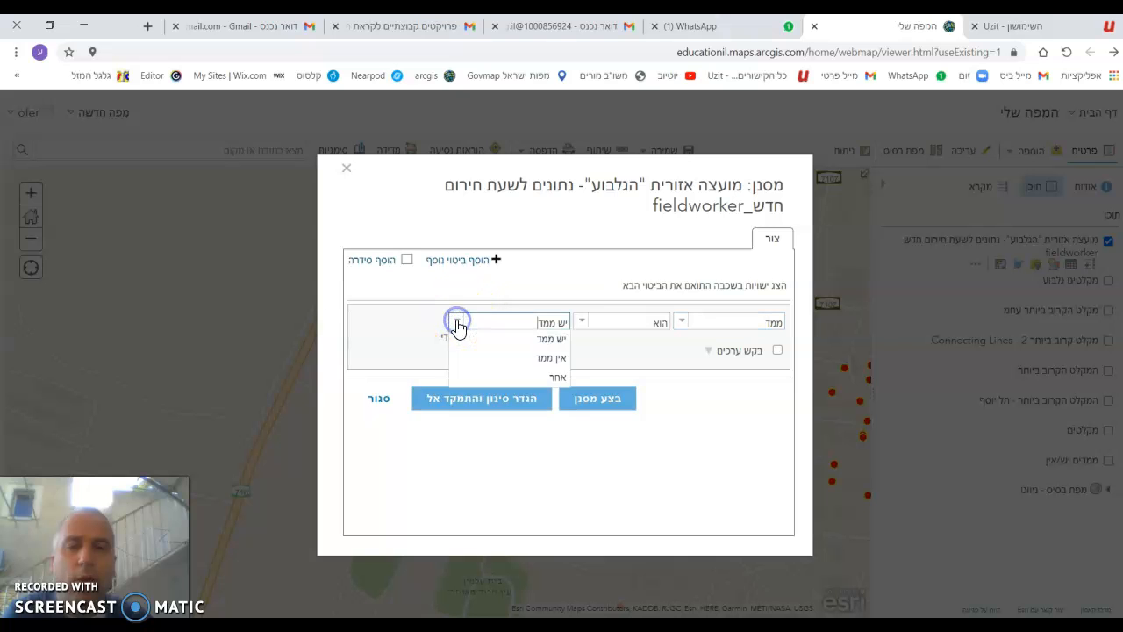
click(527, 360)
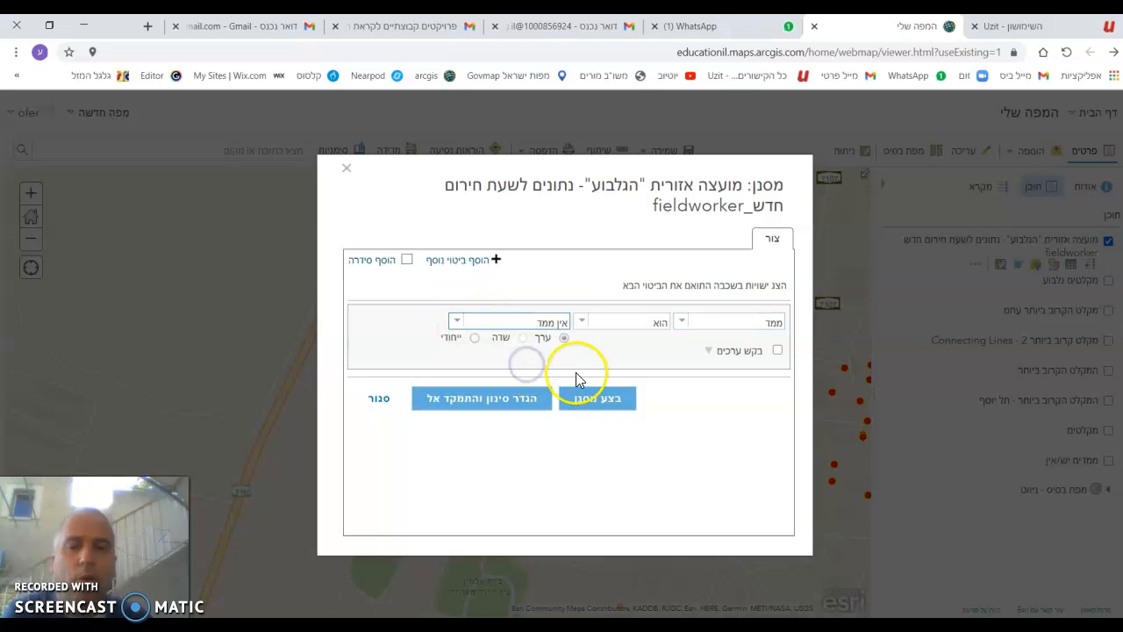
click(594, 400)
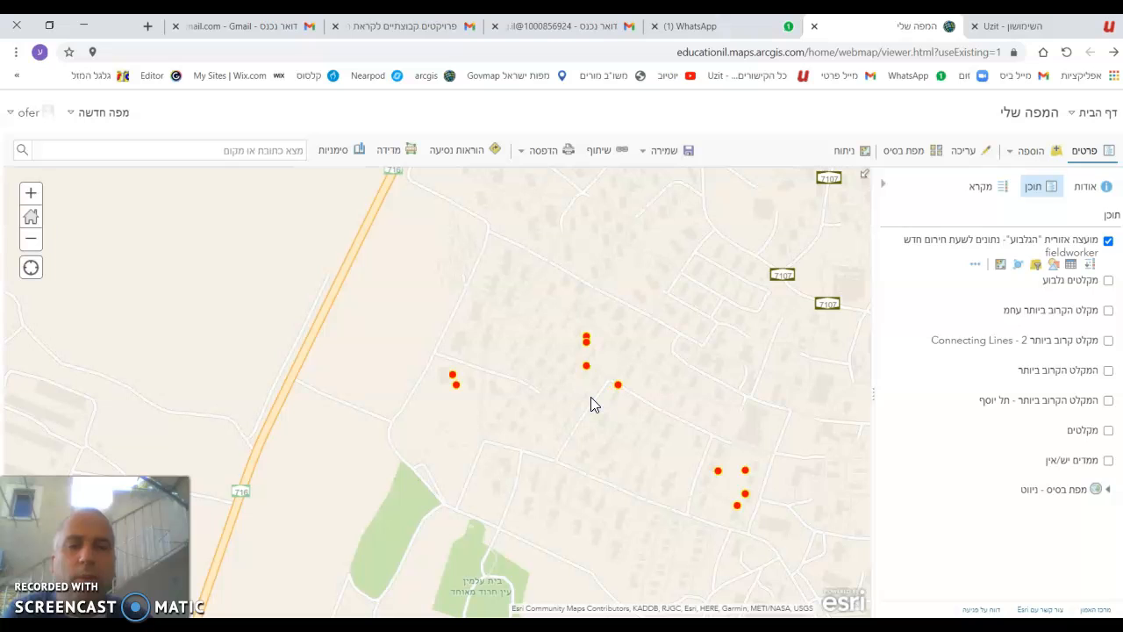
Step: Turn on the מקלטים גלבוע layer and inspect shelter points in עין חרוד מאוחד and toward תל יוסף, checking two points' attribute details
click(600, 386)
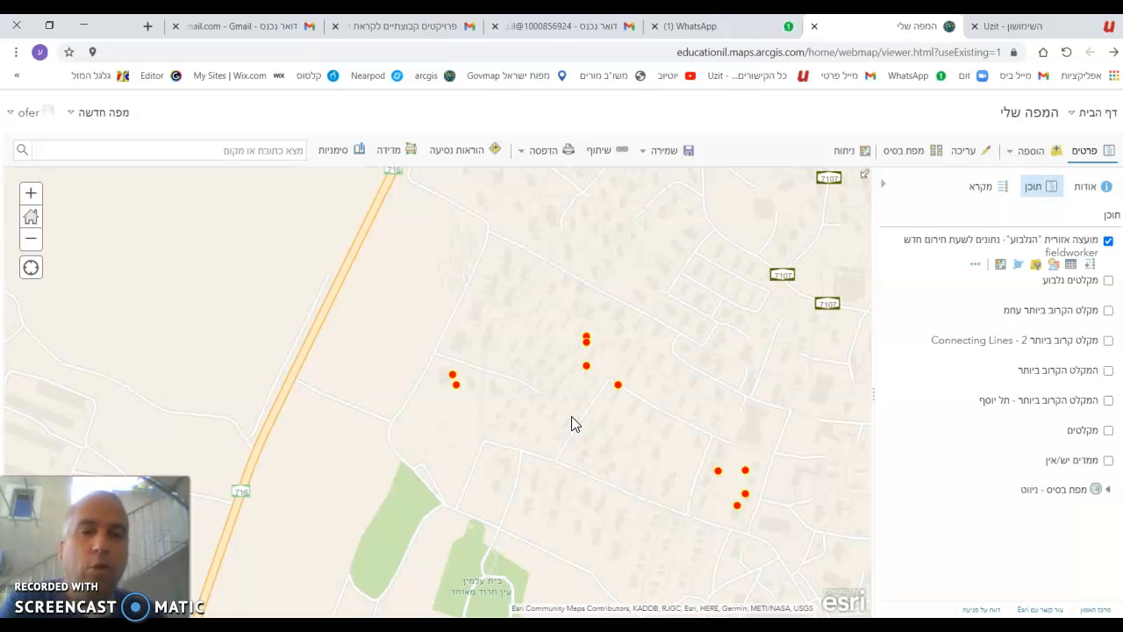
click(1108, 281)
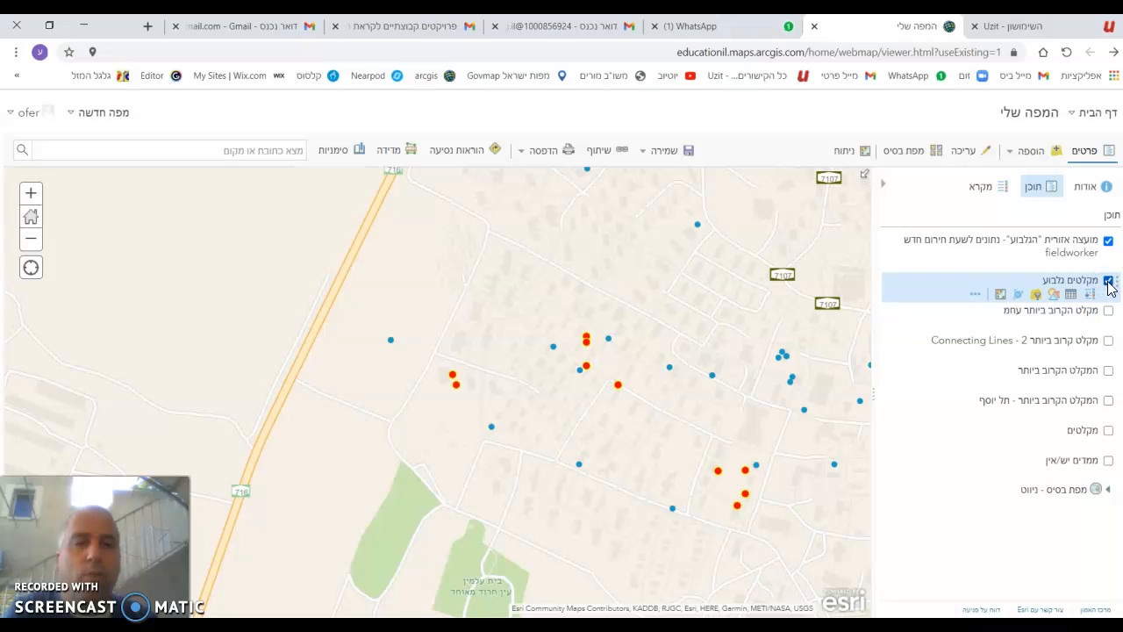
click(712, 378)
click(485, 250)
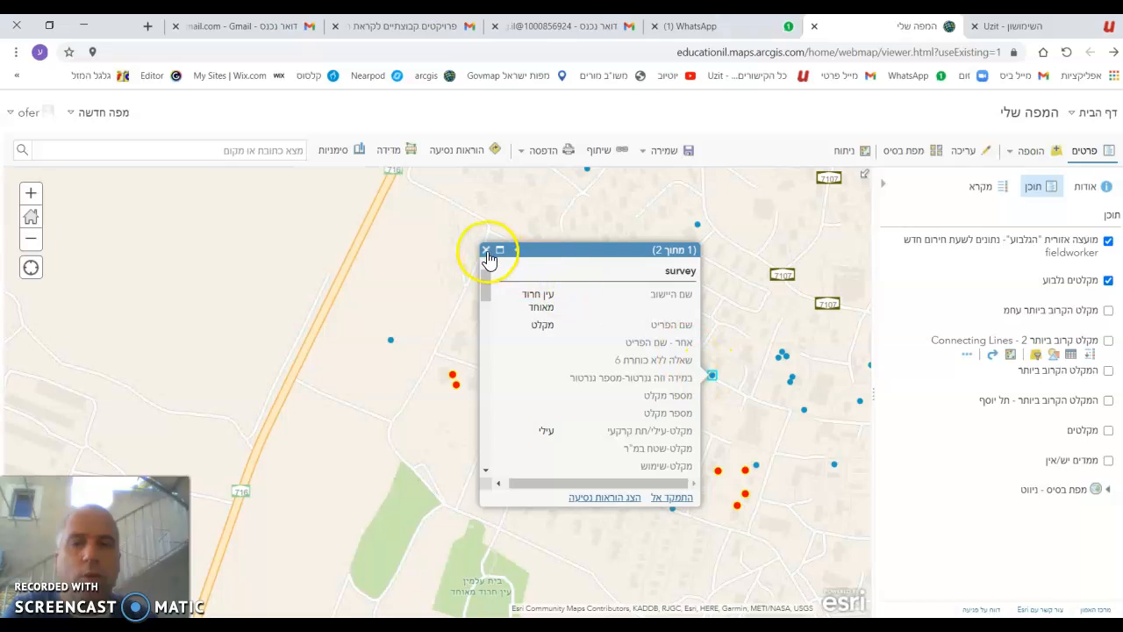
click(739, 358)
click(800, 383)
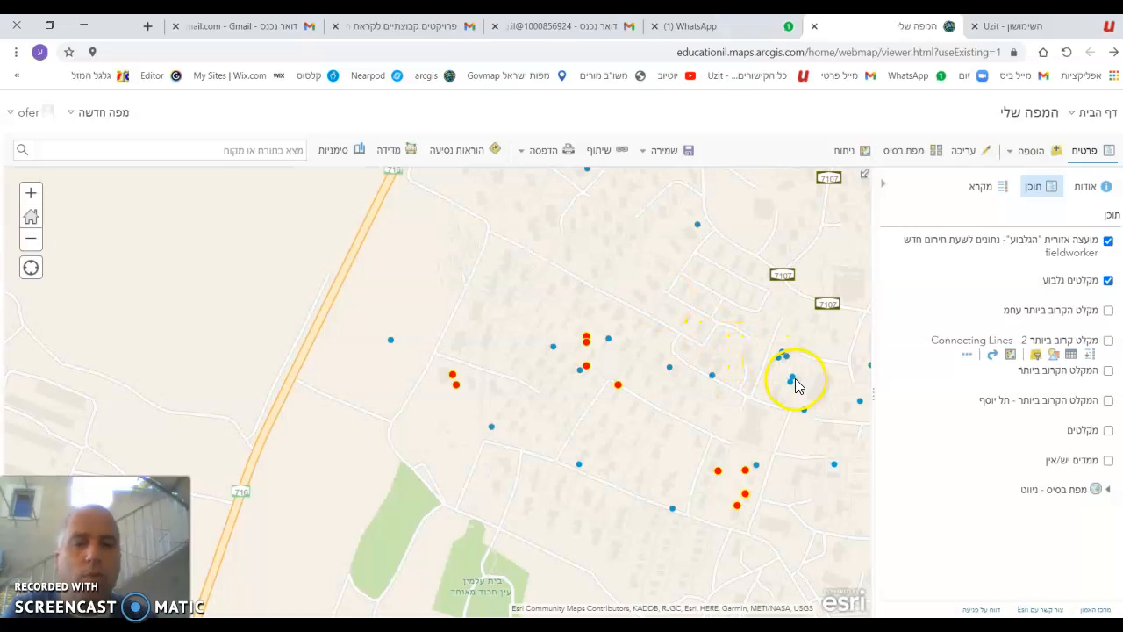
click(793, 380)
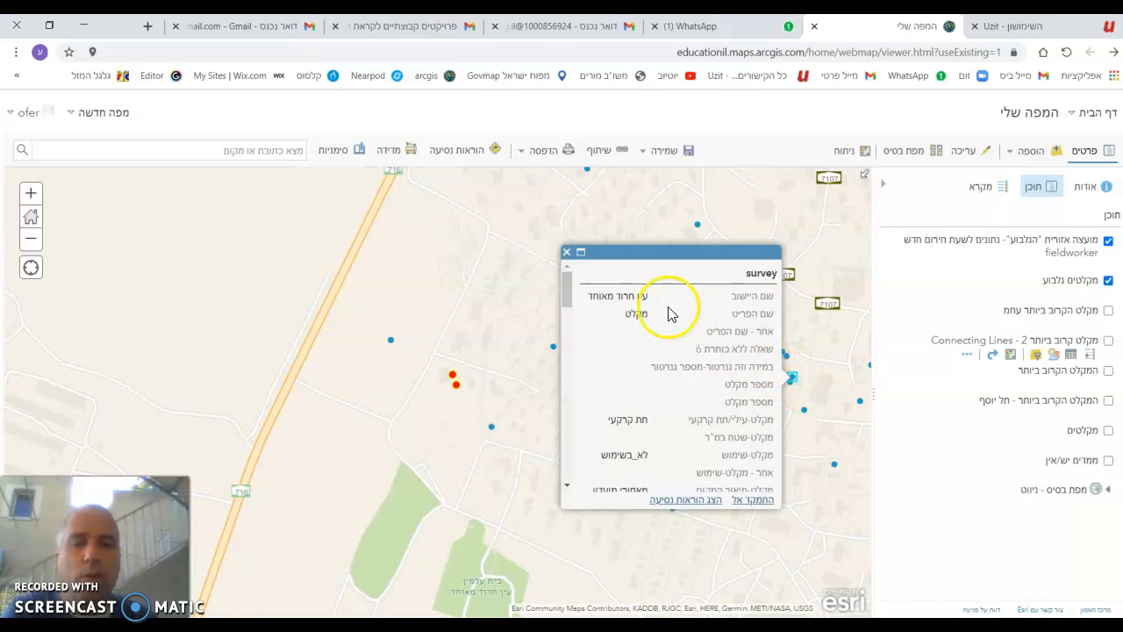
click(565, 252)
click(636, 311)
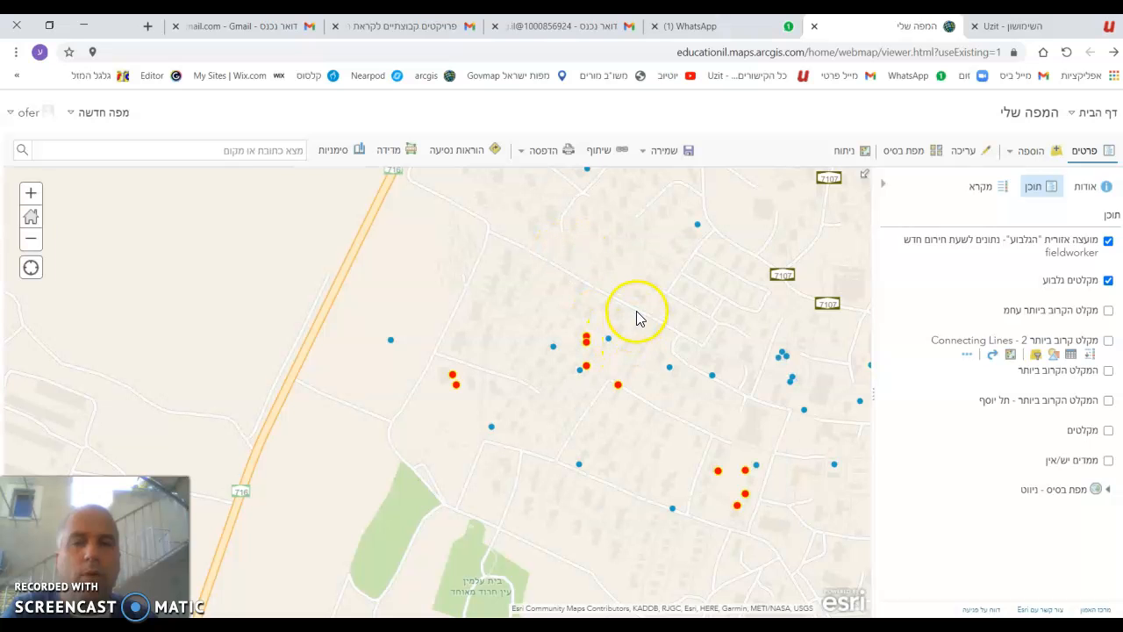
drag(637, 311, 216, 198)
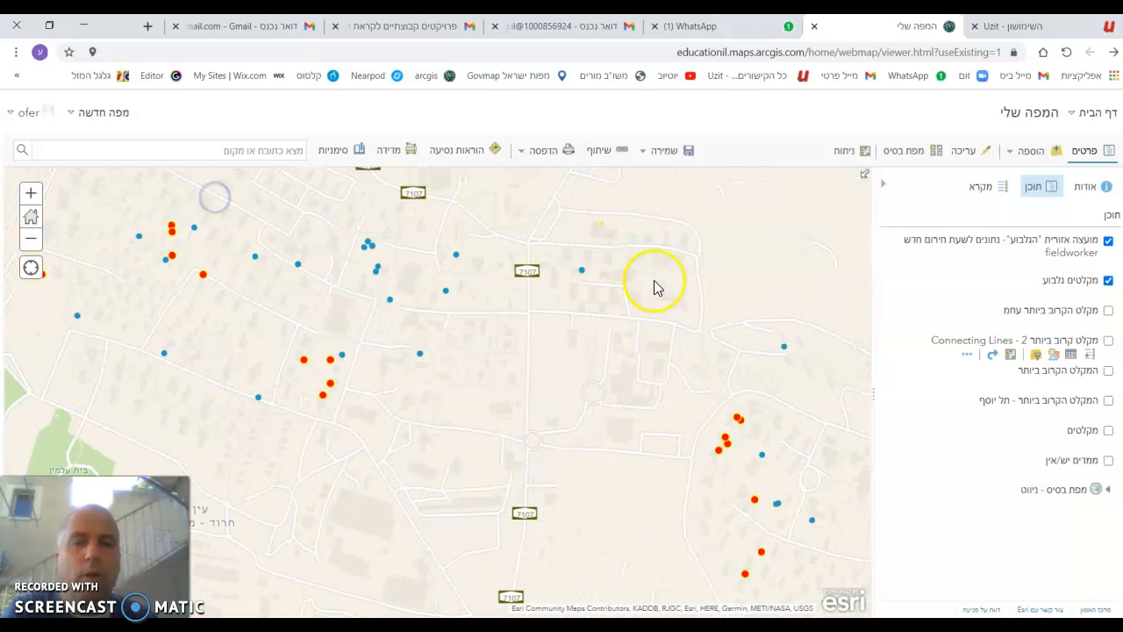
drag(697, 329, 502, 189)
click(798, 279)
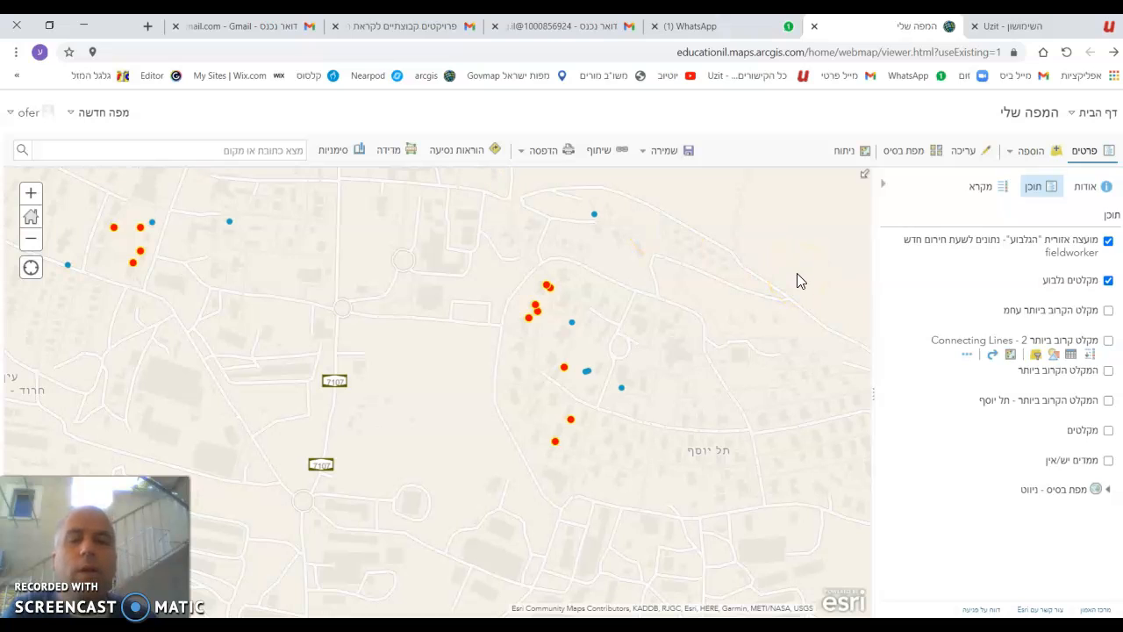
click(853, 159)
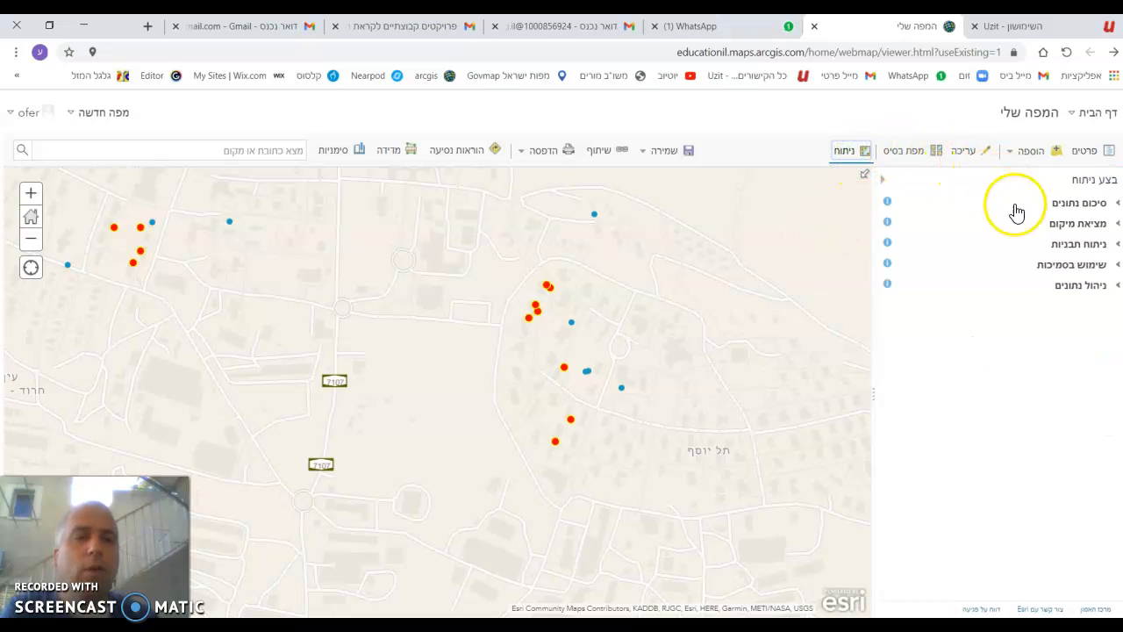
click(1024, 265)
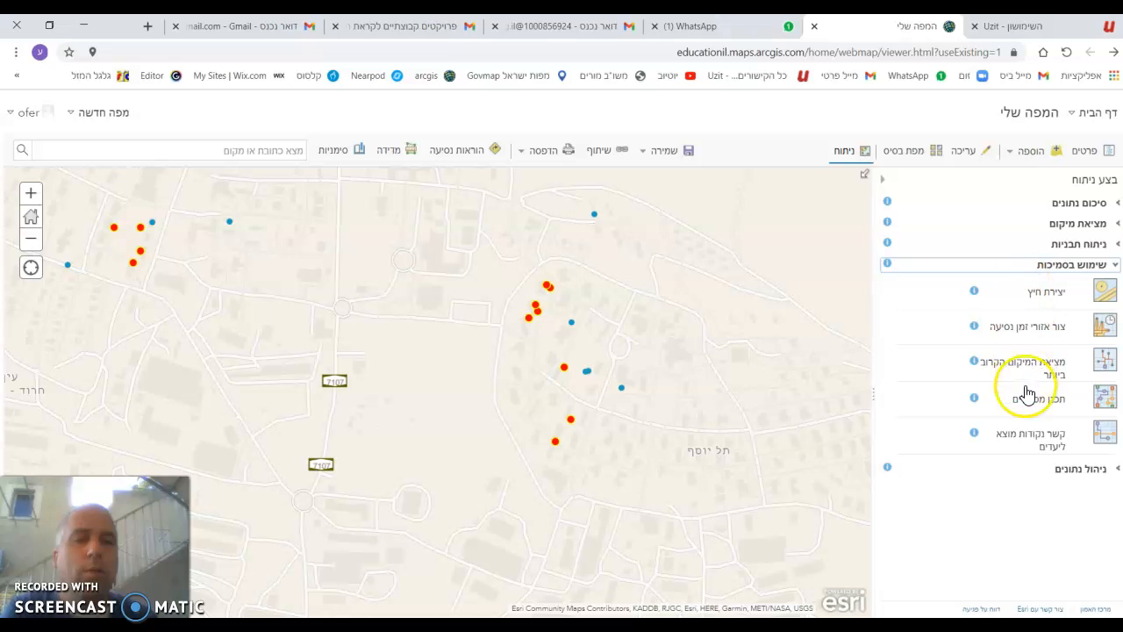
click(1029, 368)
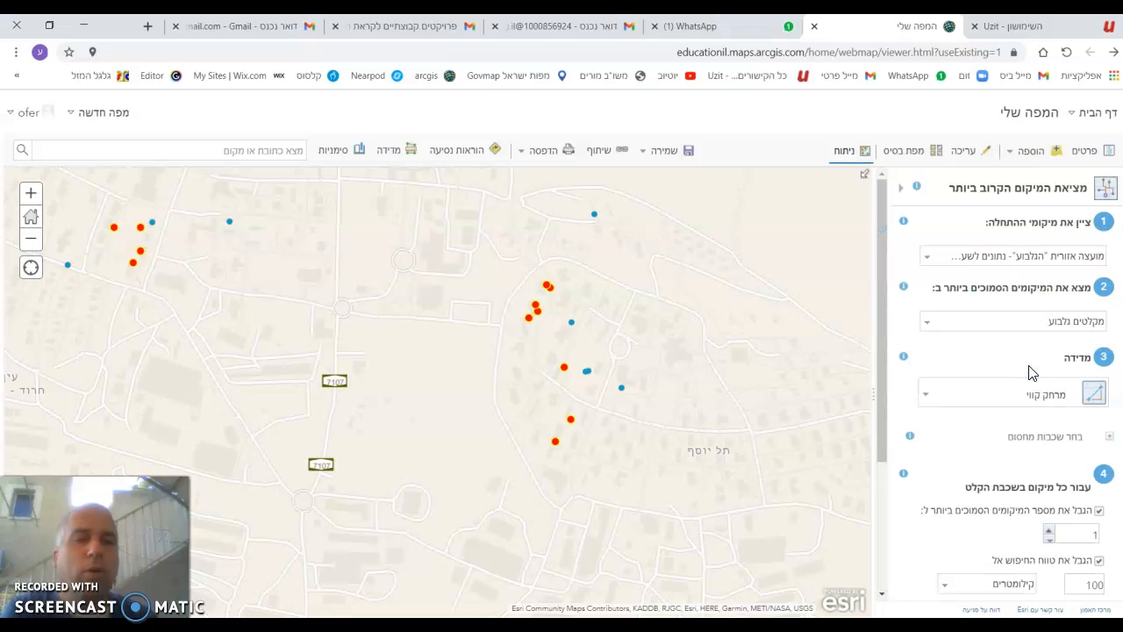
click(929, 256)
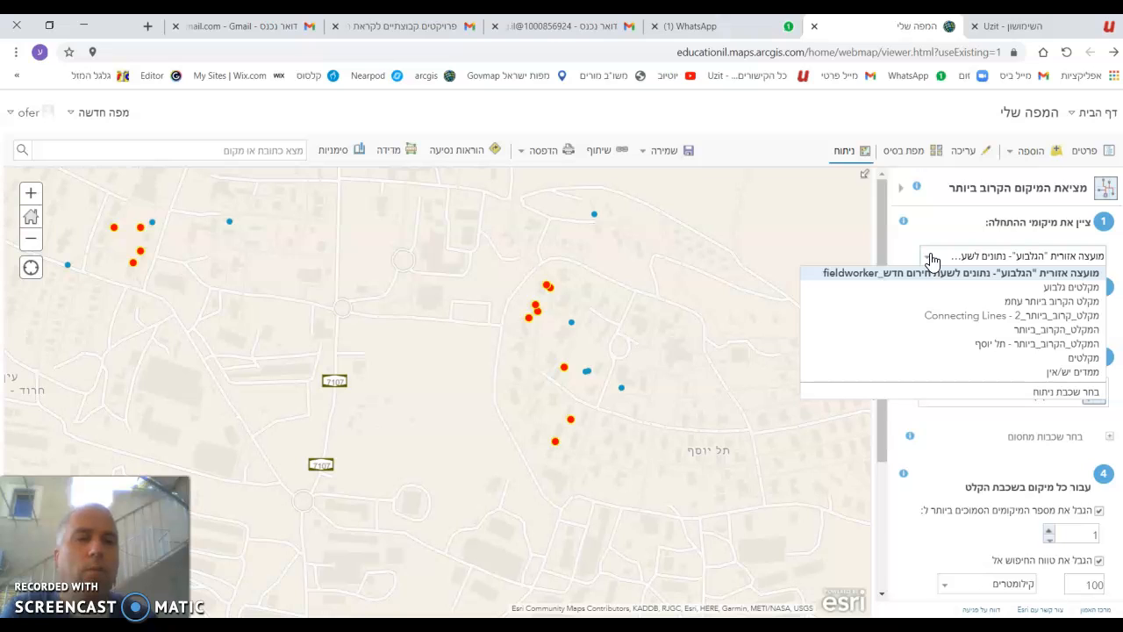
click(840, 217)
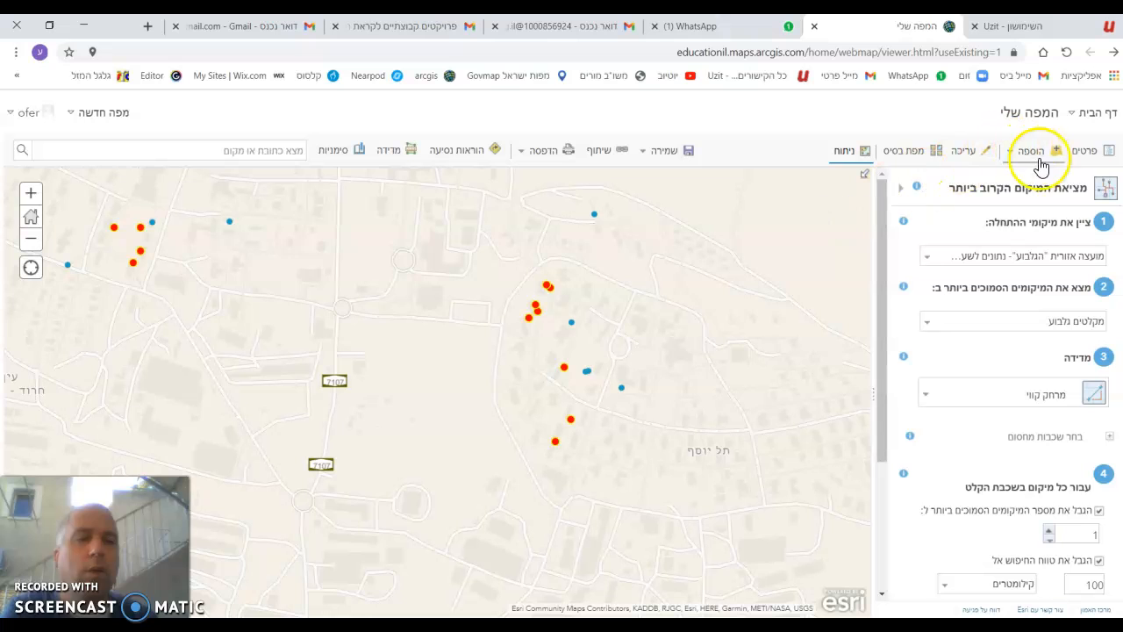
Step: Rename the filtered fieldworker emergency-data layer to אין ממדים
click(1090, 151)
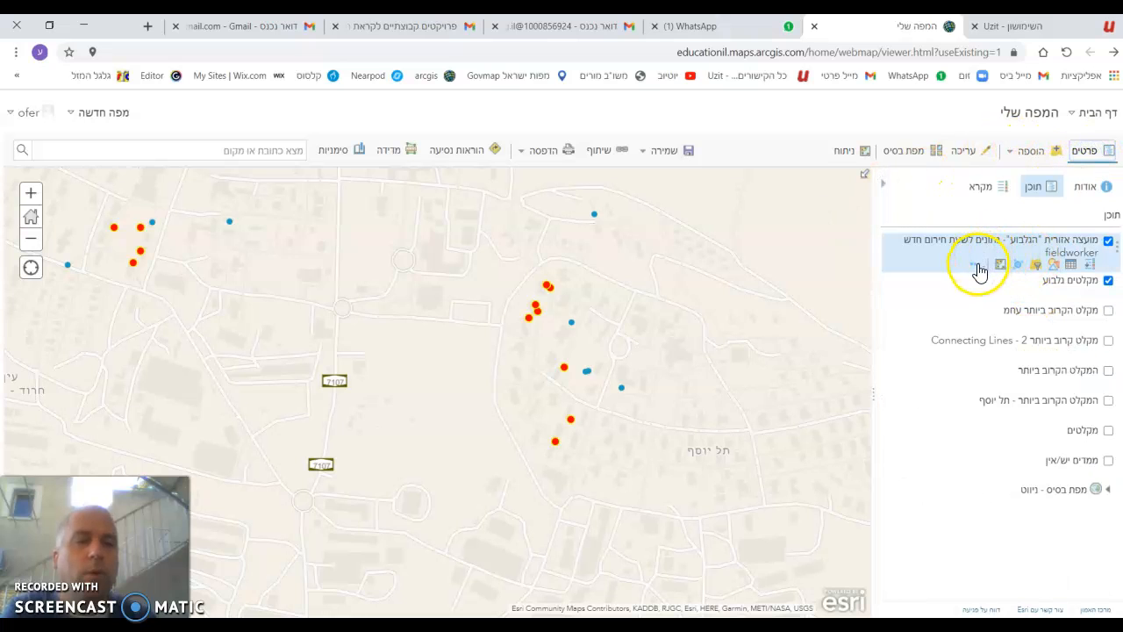
click(976, 264)
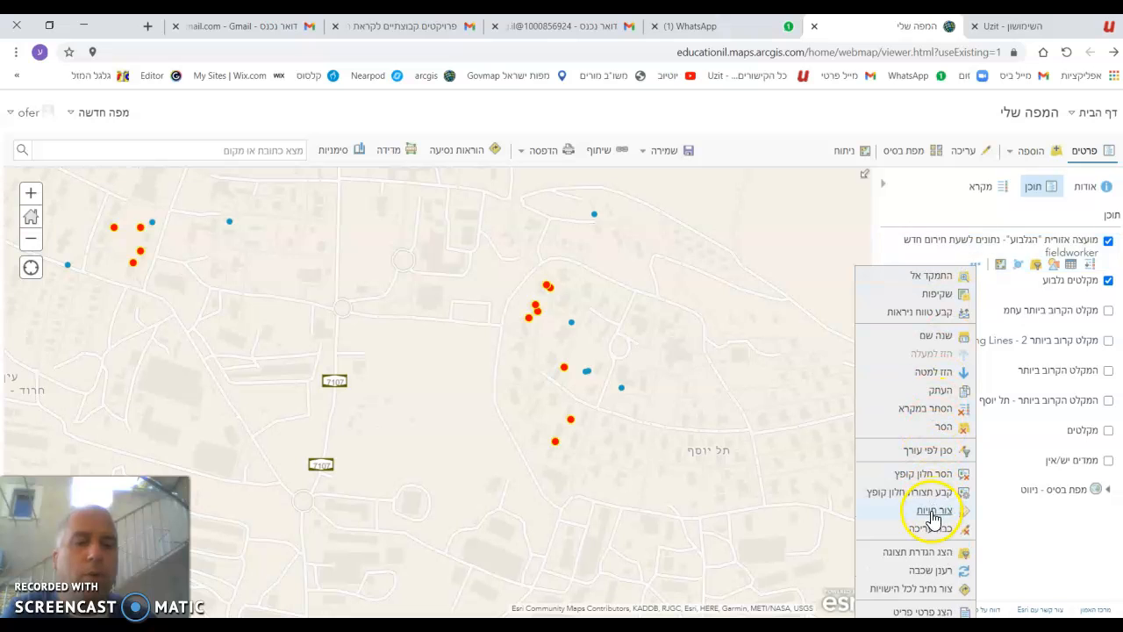
click(940, 339)
key(BackSpace)
key(BackSpace)
key(BackSpace)
key(BackSpace)
key(BackSpace)
key(BackSpace)
key(BackSpace)
key(BackSpace)
key(BackSpace)
key(BackSpace)
key(BackSpace)
key(BackSpace)
key(BackSpace)
key(BackSpace)
key(BackSpace)
key(BackSpace)
key(BackSpace)
key(BackSpace)
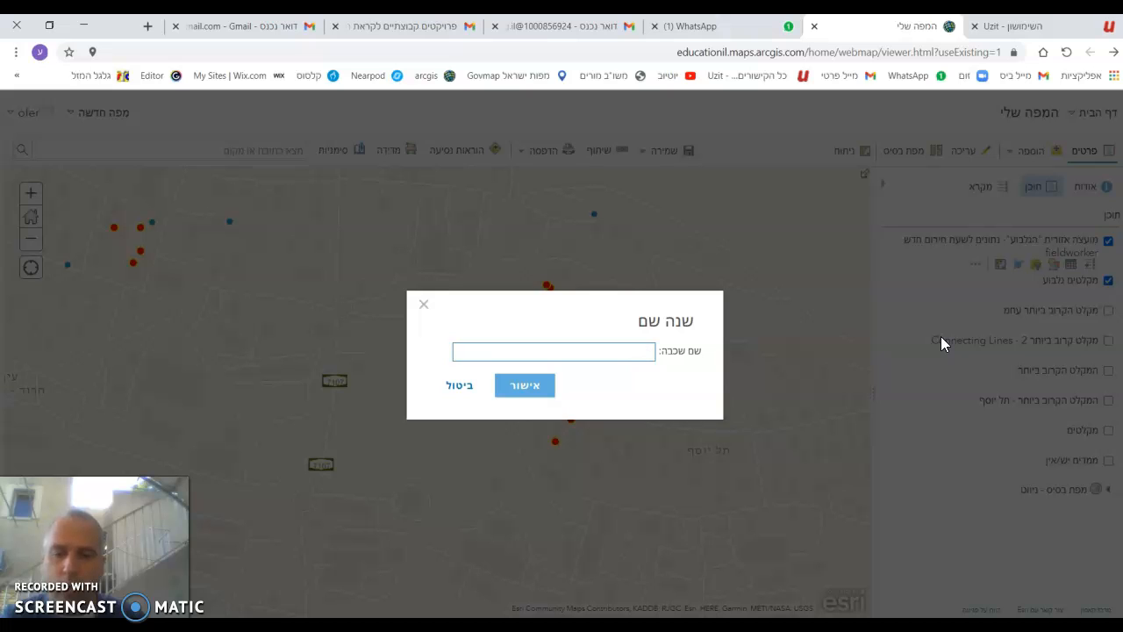
text(אין ממדים)
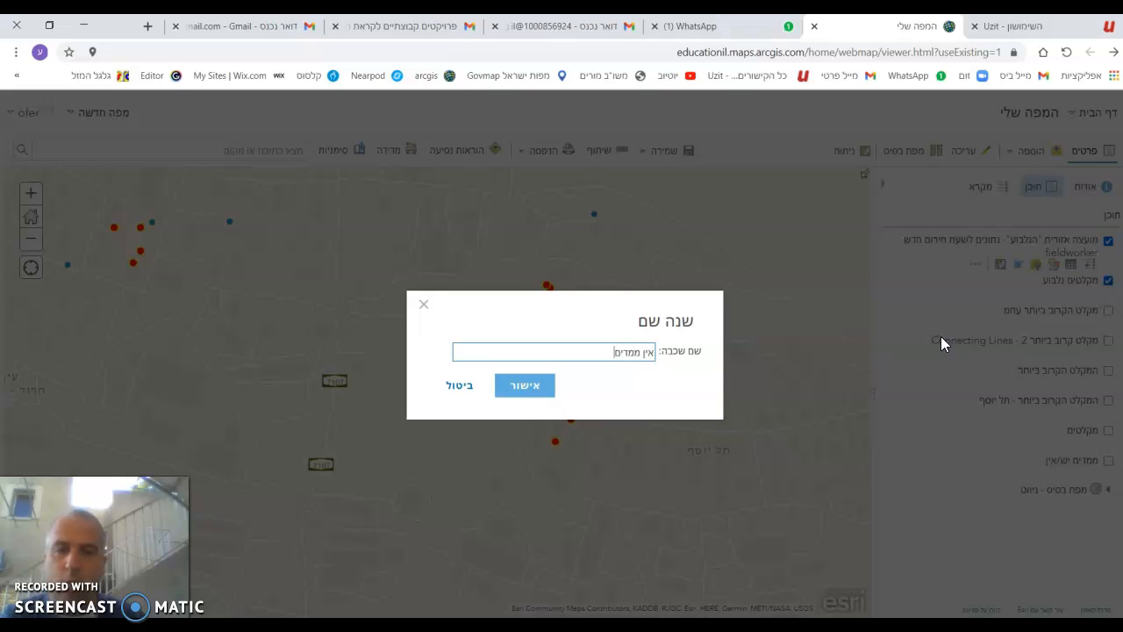
click(525, 386)
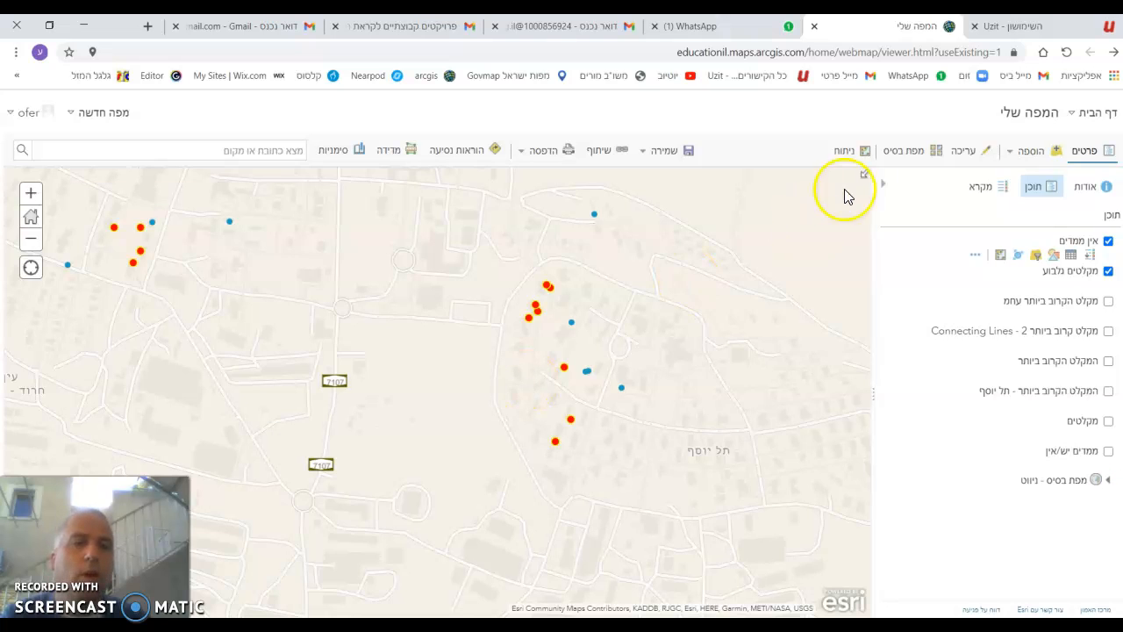
Step: Run a find-nearest analysis by line distance from אין ממדים to מקלטים גלבוע, naming the result layer מקלט קרוב ל..
click(845, 155)
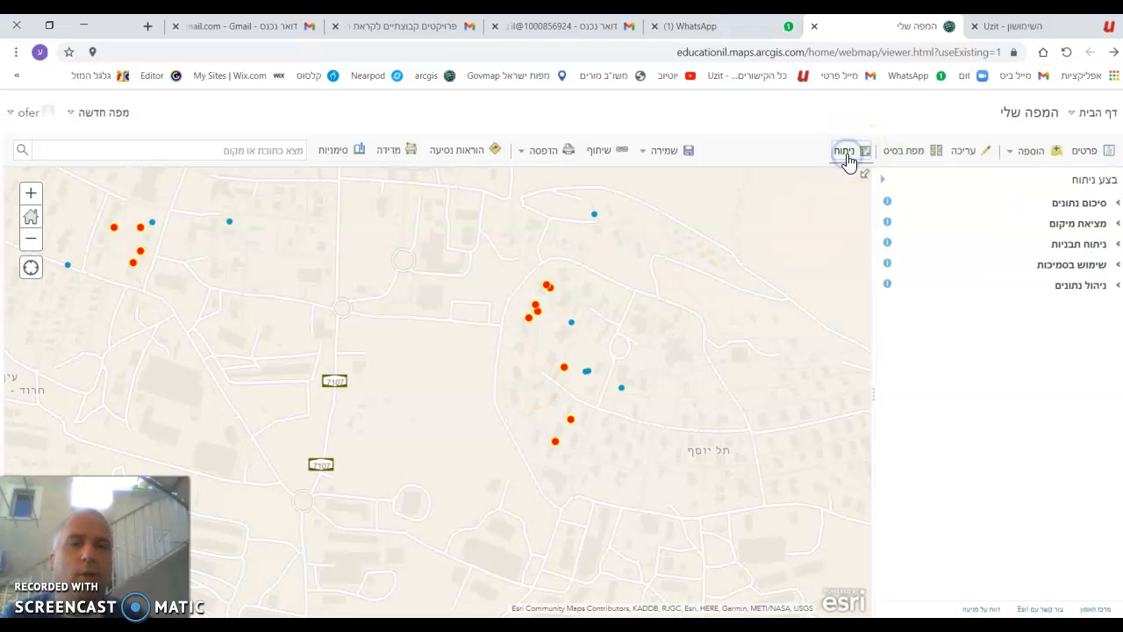
click(1070, 264)
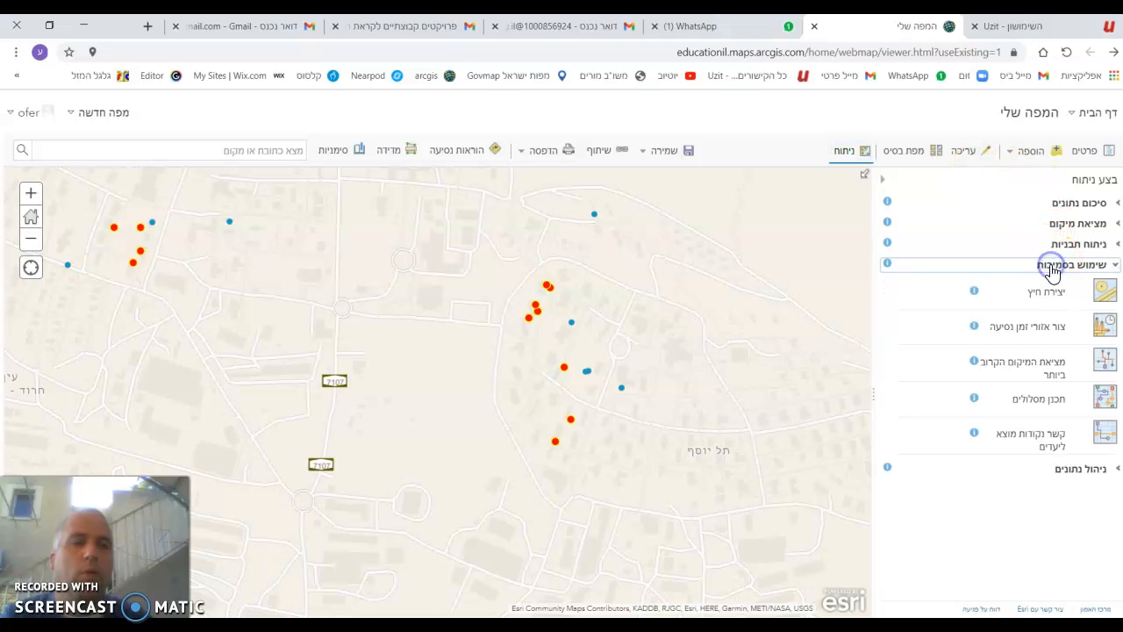
click(1033, 373)
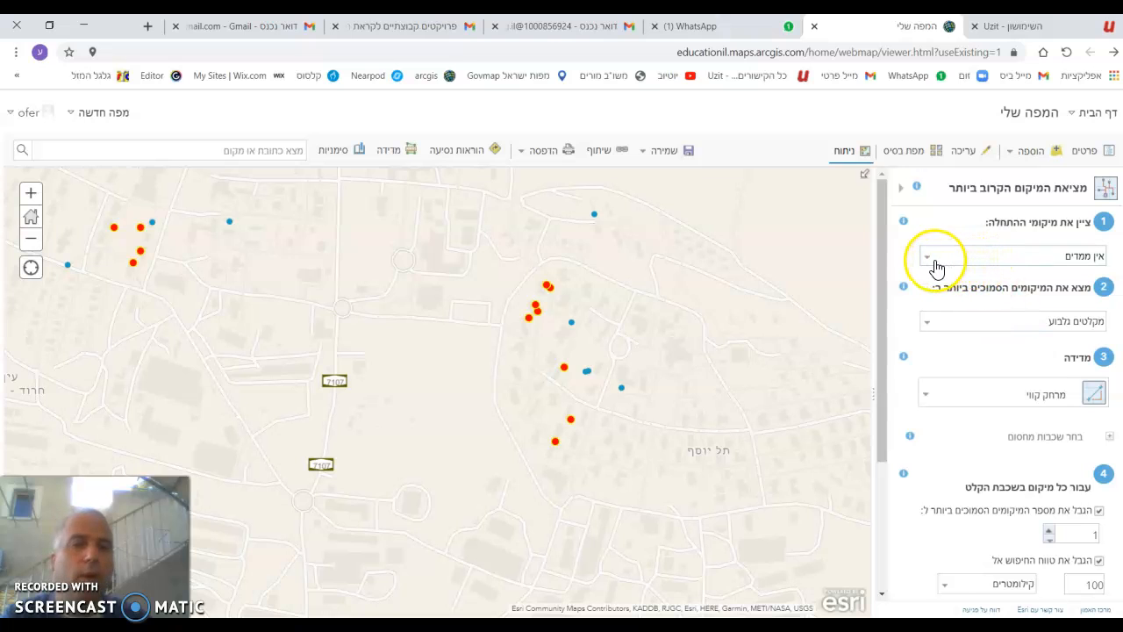
drag(883, 308, 893, 446)
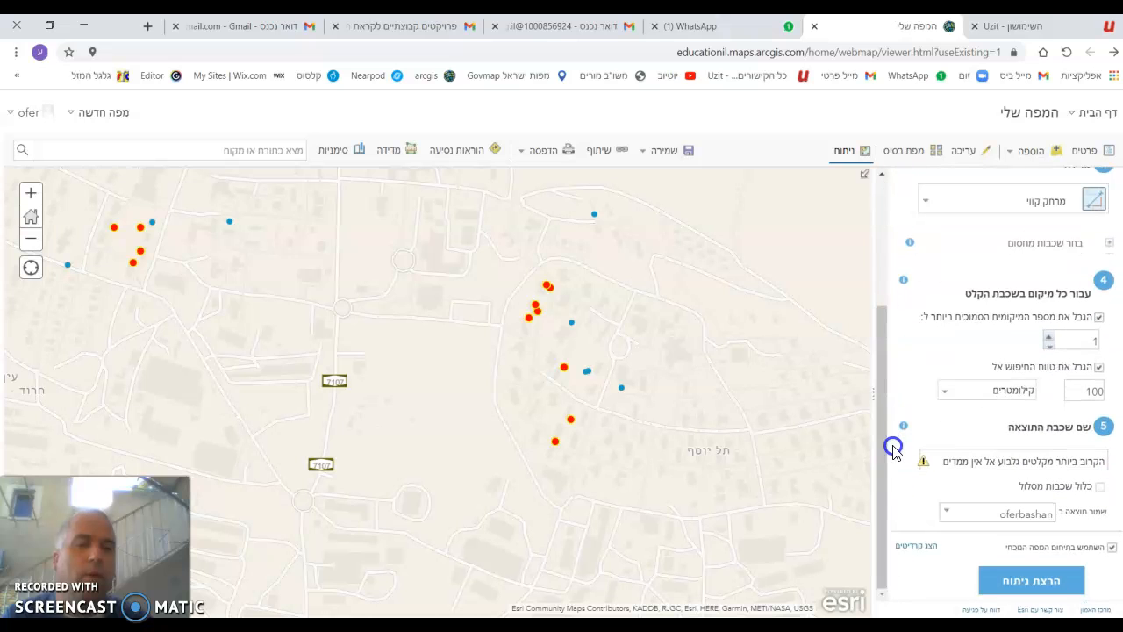
triple_click(952, 461)
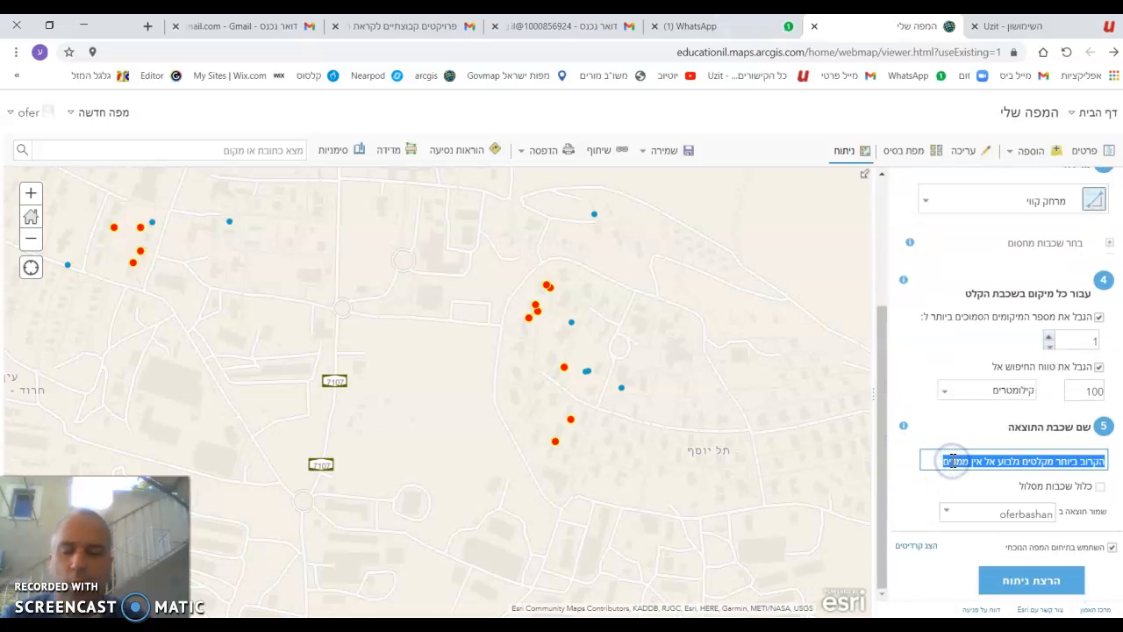
text(מקלט קרו)
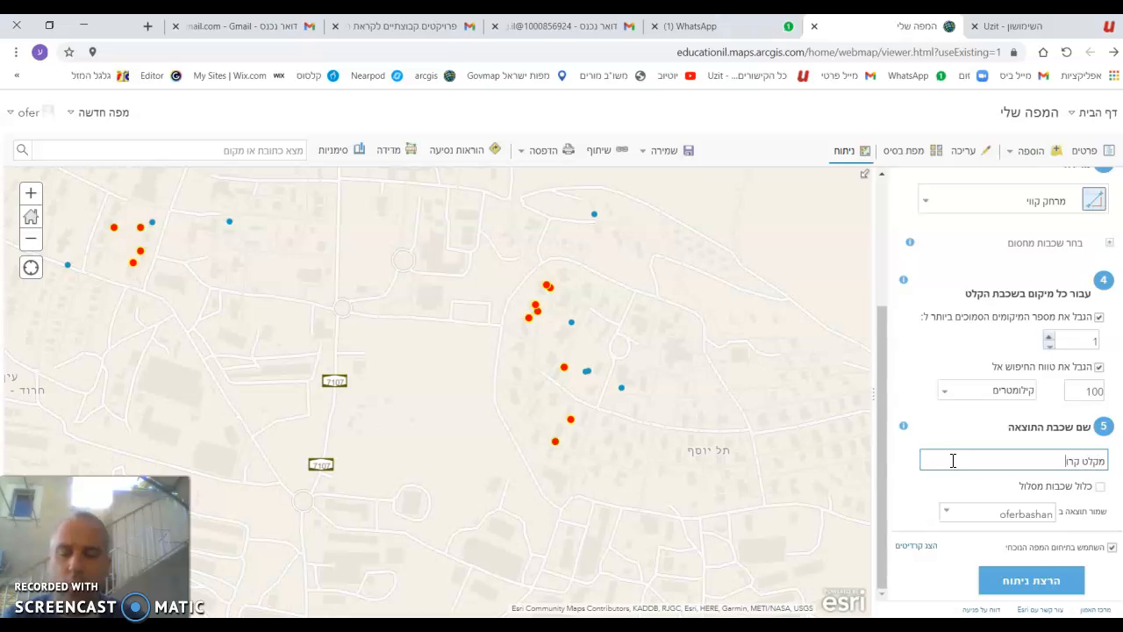
text(ב ל...)
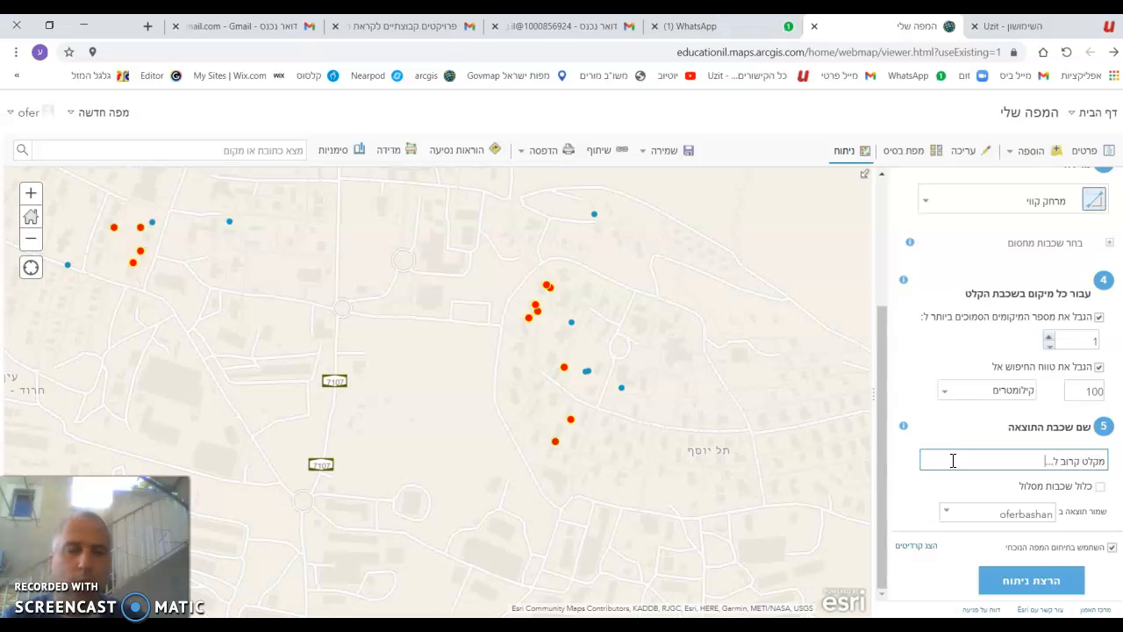
click(1017, 580)
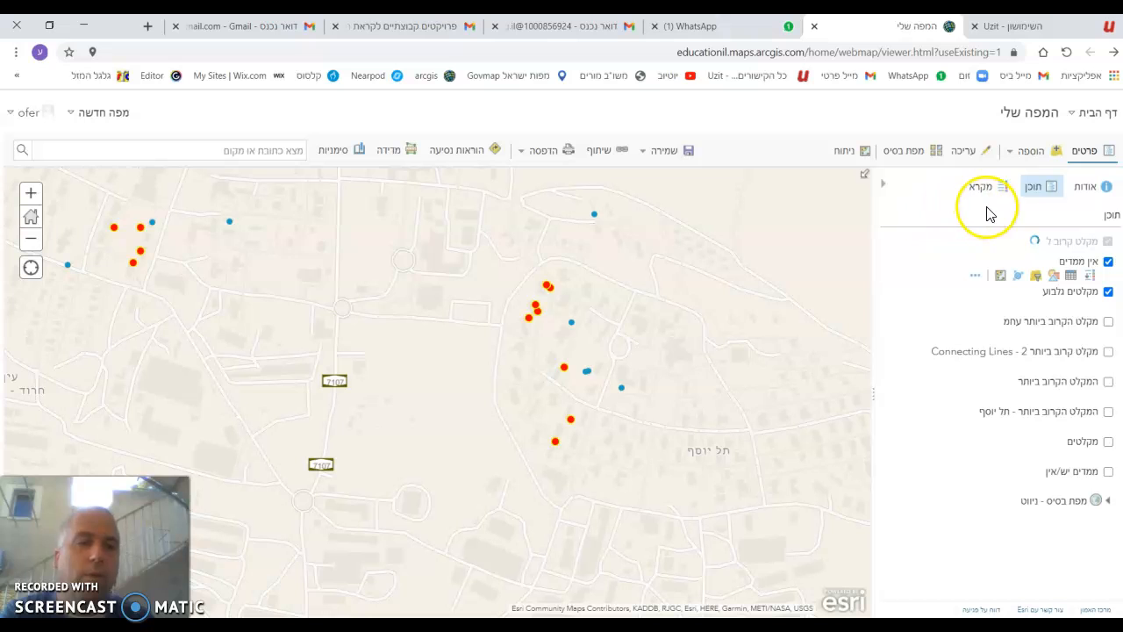
Step: Hide the מקלטים גלבוע and אין ממדים layers on the map
click(1050, 189)
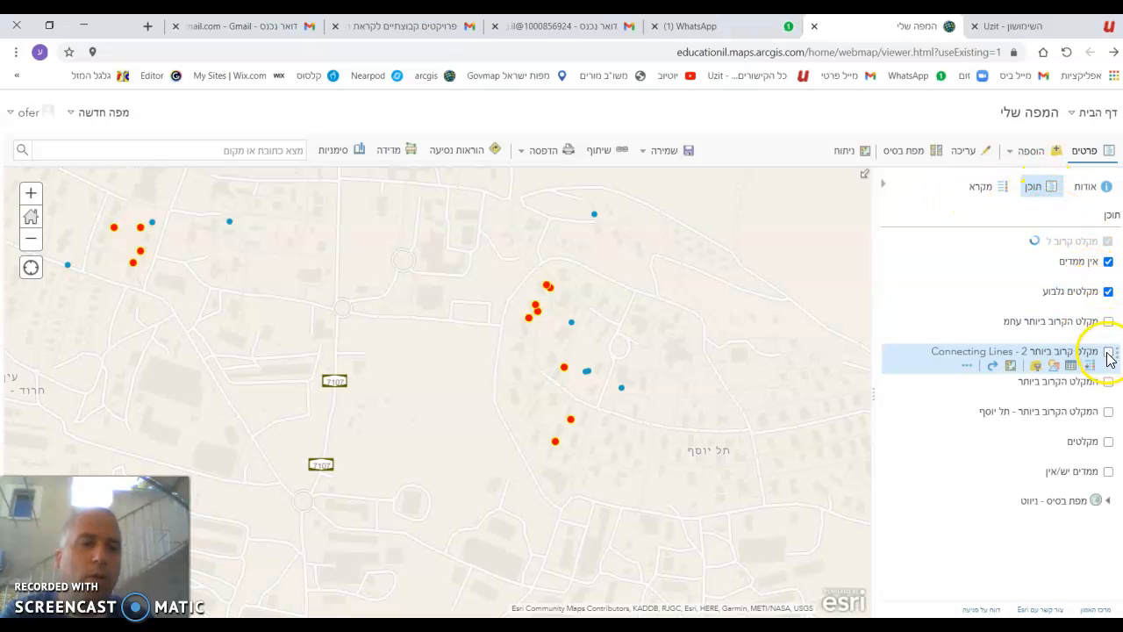
click(1108, 293)
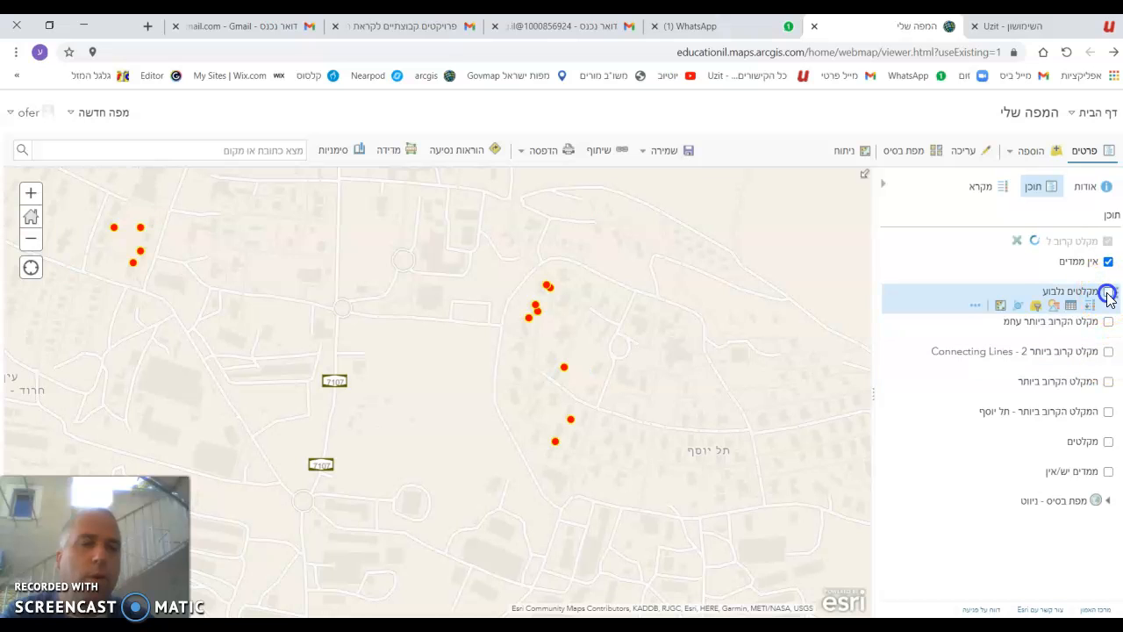
click(1108, 263)
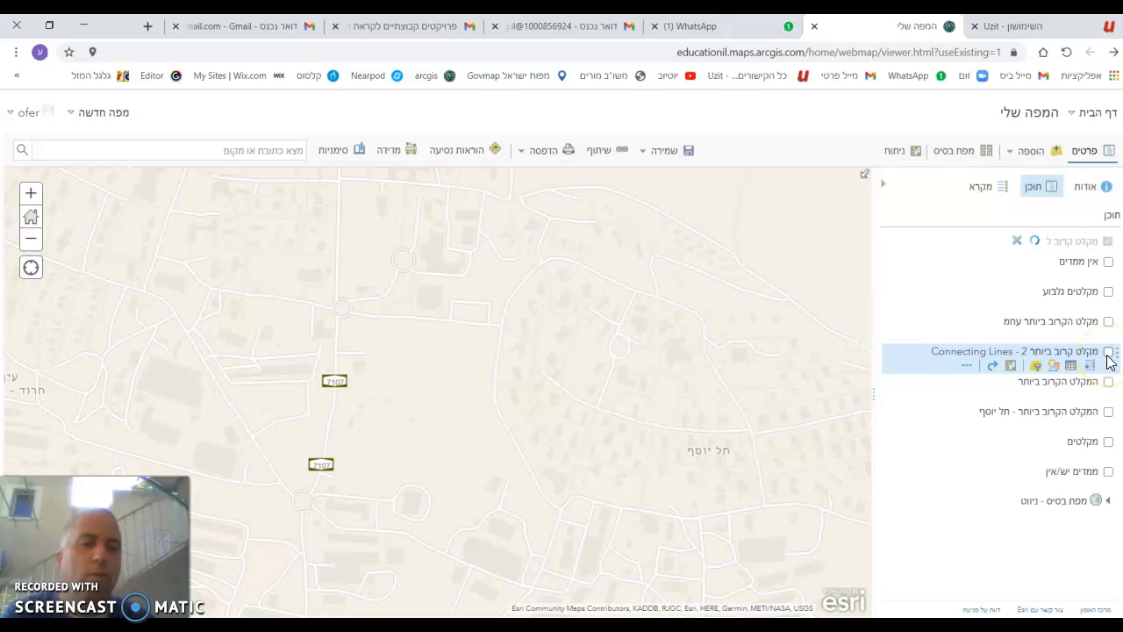
Step: Show the existing layers המקלט הקרוב ביותר - תל יוסף, המקלט הקרוב ביותר, מקלטים and ממדים יש/אין on the map
click(1108, 412)
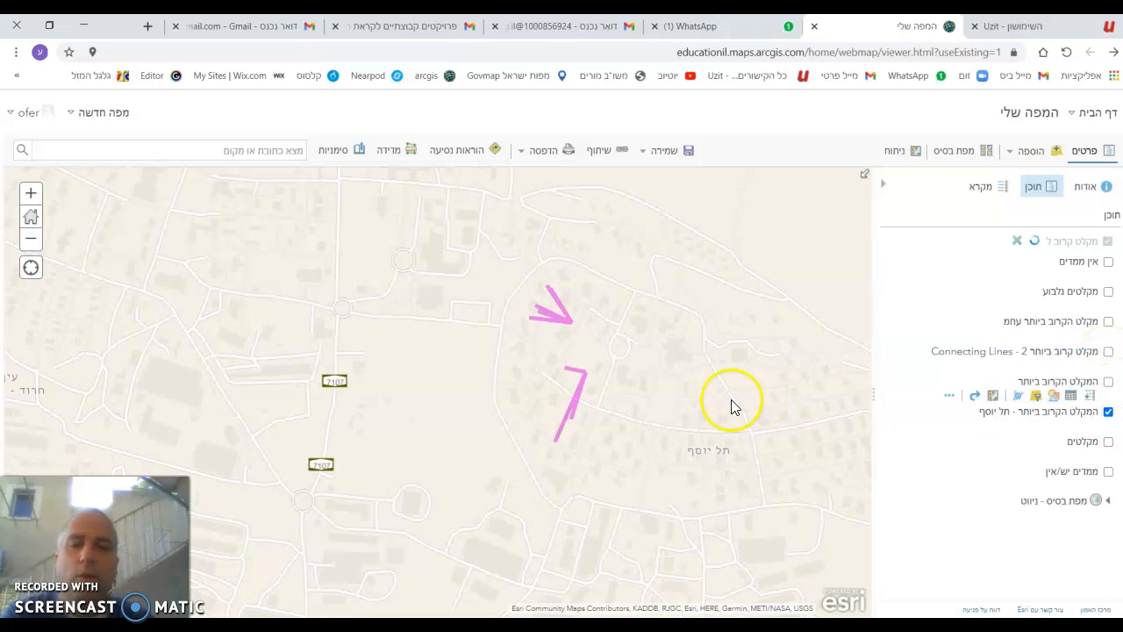
click(1108, 383)
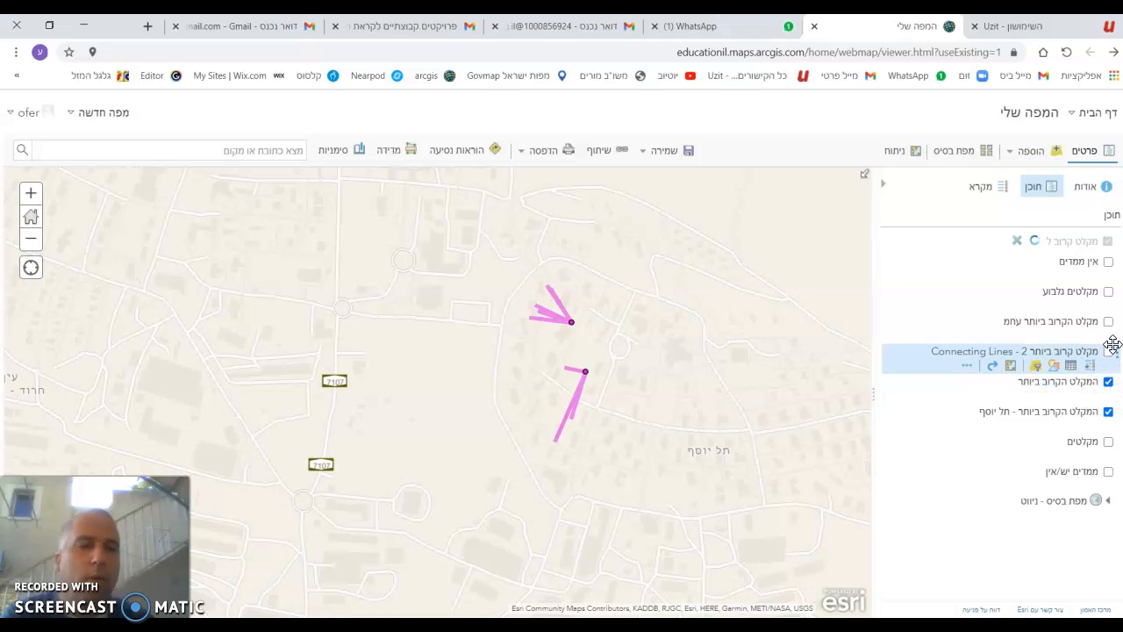
click(1108, 444)
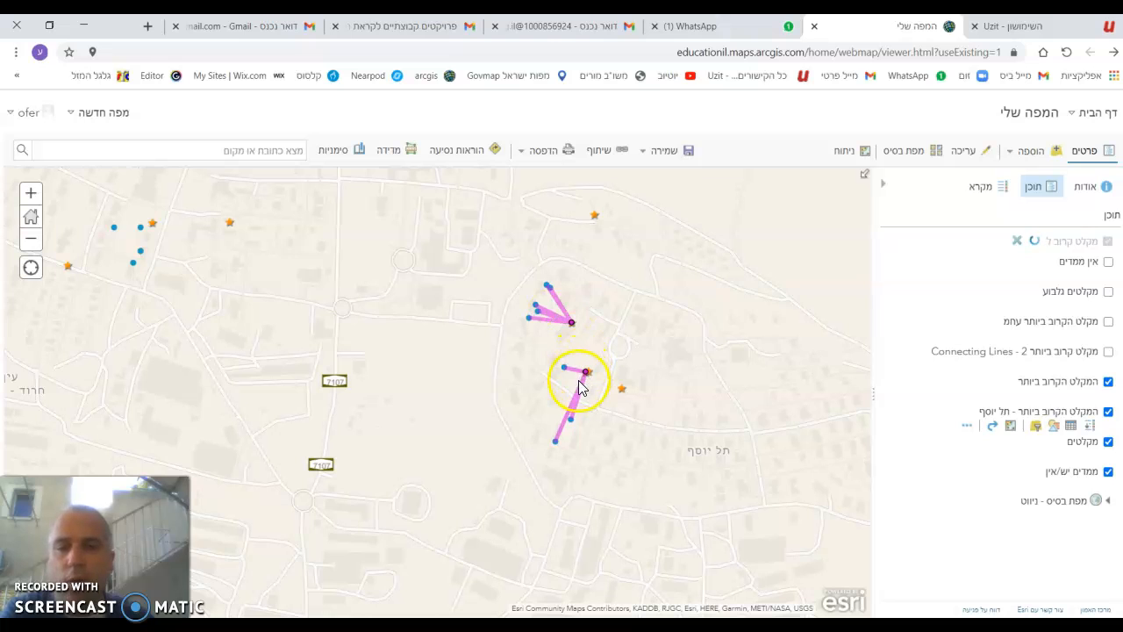
Step: Check the straight-line distance details of two connecting lines between homes and their nearest shelter near תל יוסף
click(561, 429)
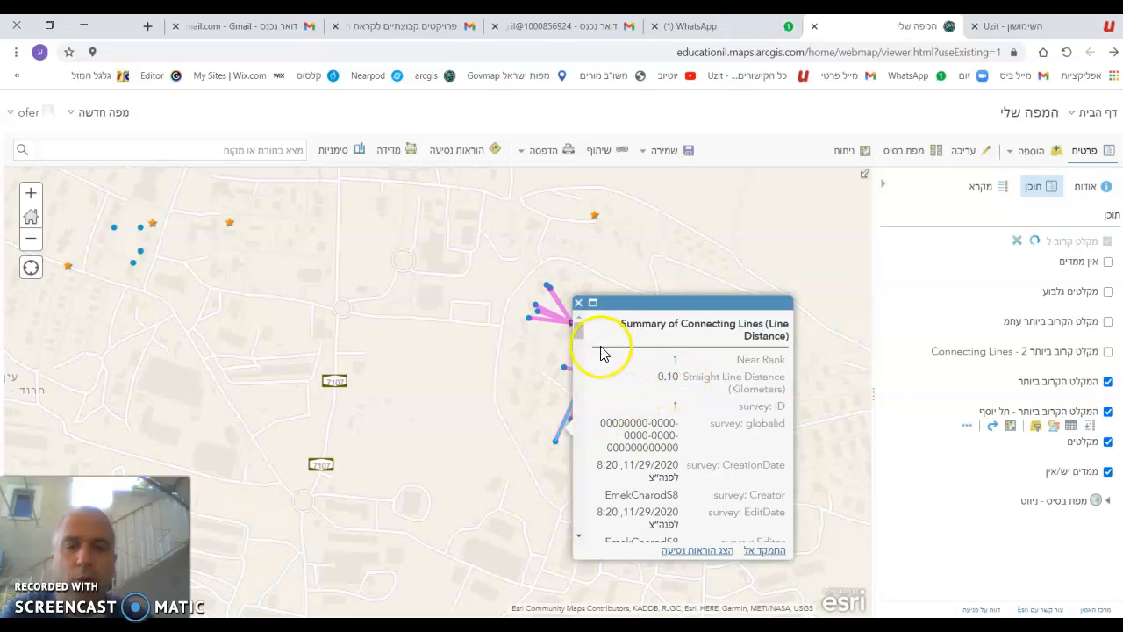
click(578, 304)
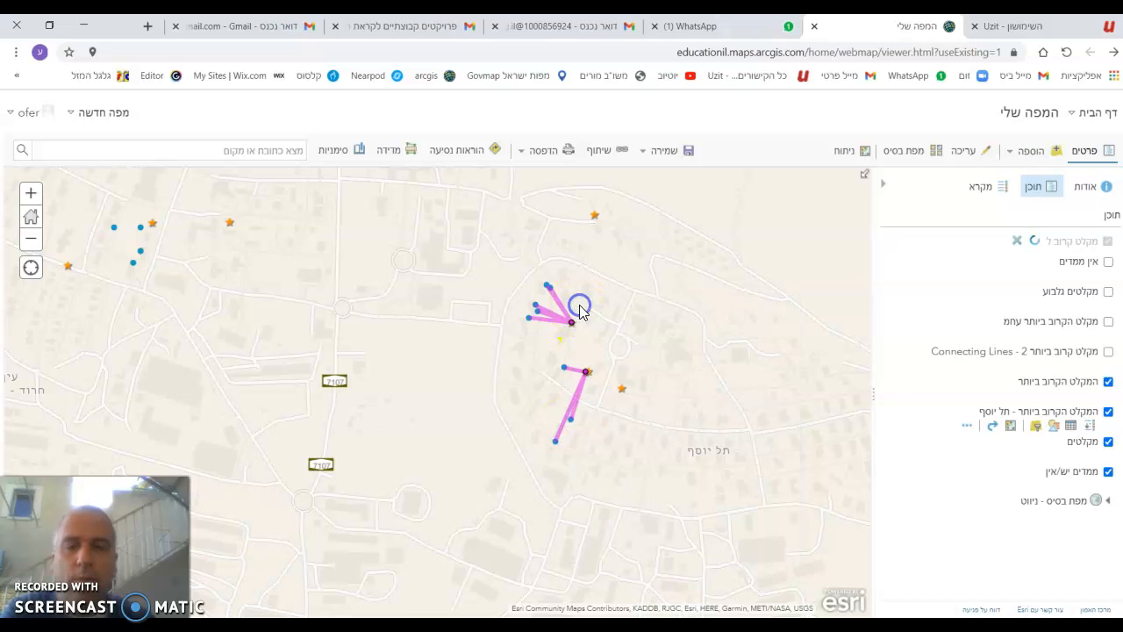
click(571, 373)
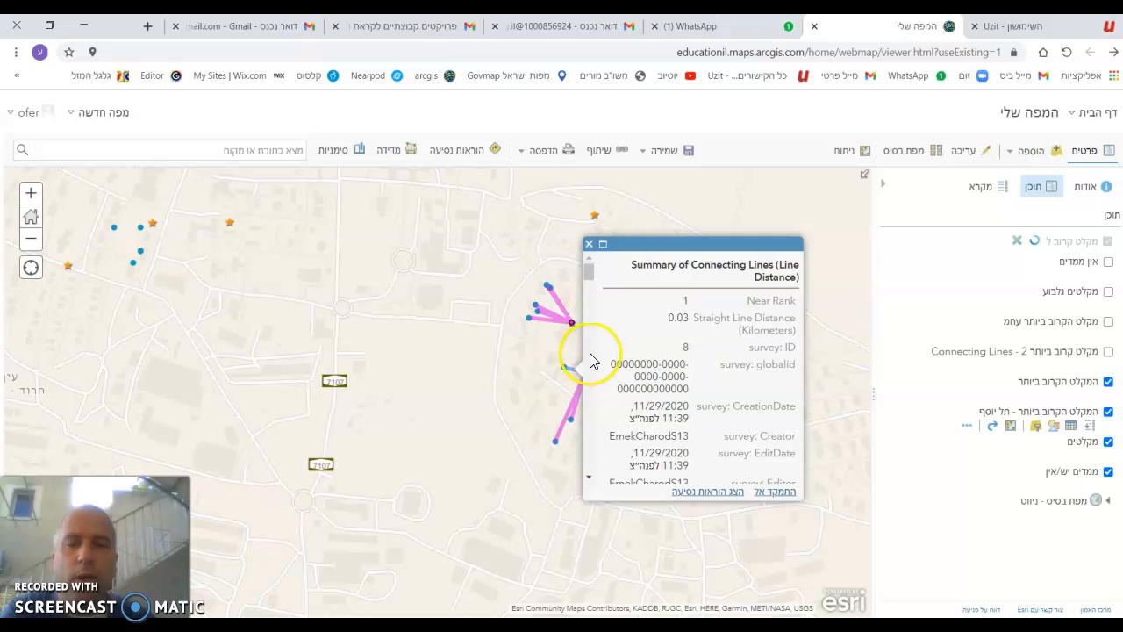
click(587, 245)
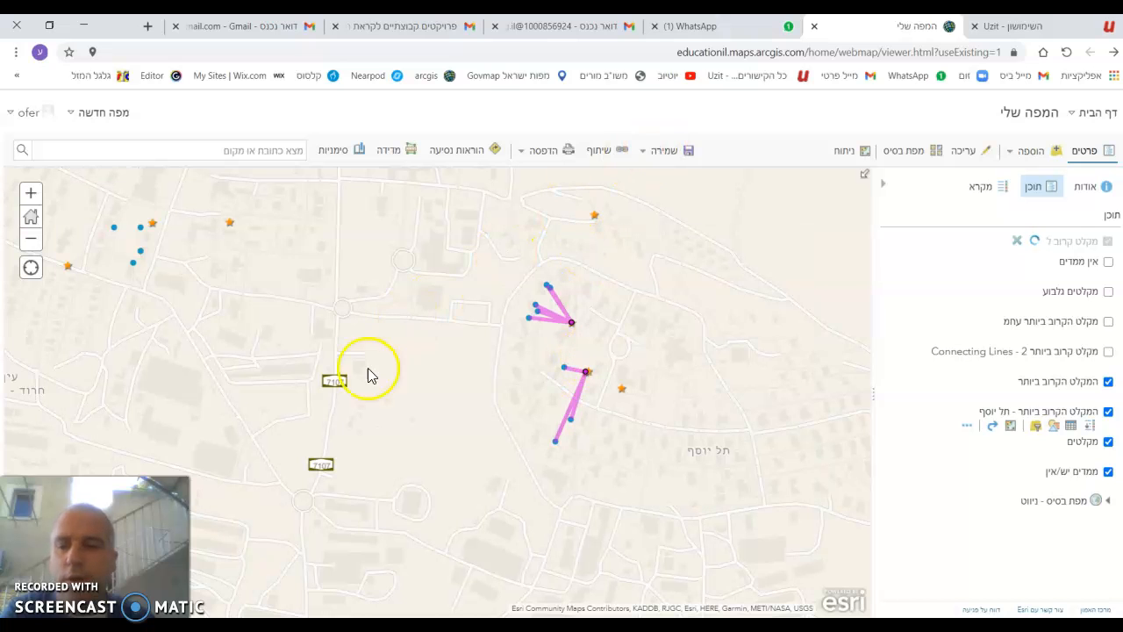